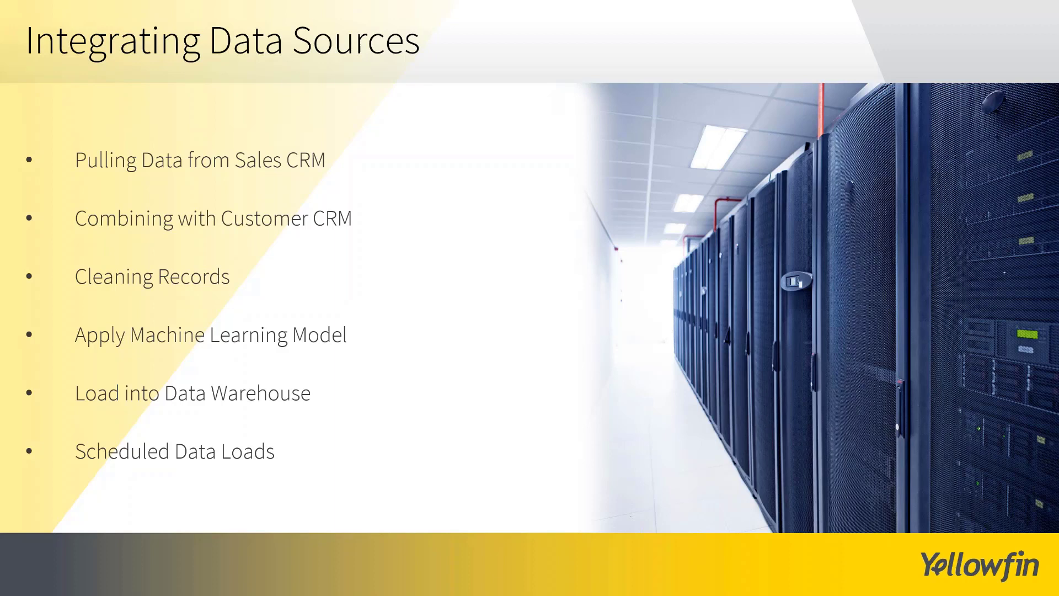
- Switch from the slideshow to Yellowfin in the browser and create a new transformation flow
key("alt+Tab")
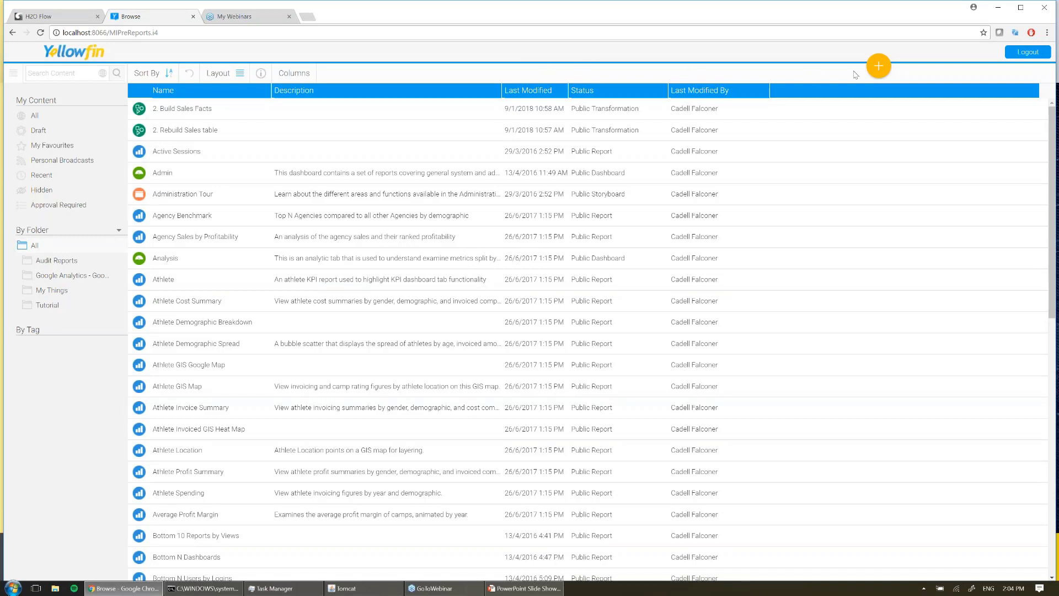
left_click(879, 68)
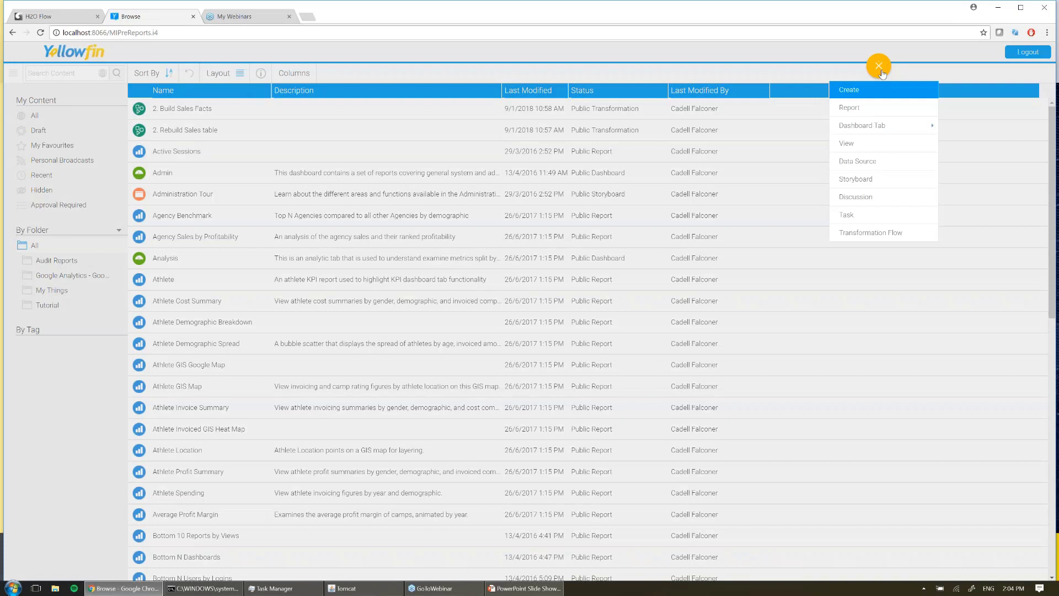
left_click(886, 235)
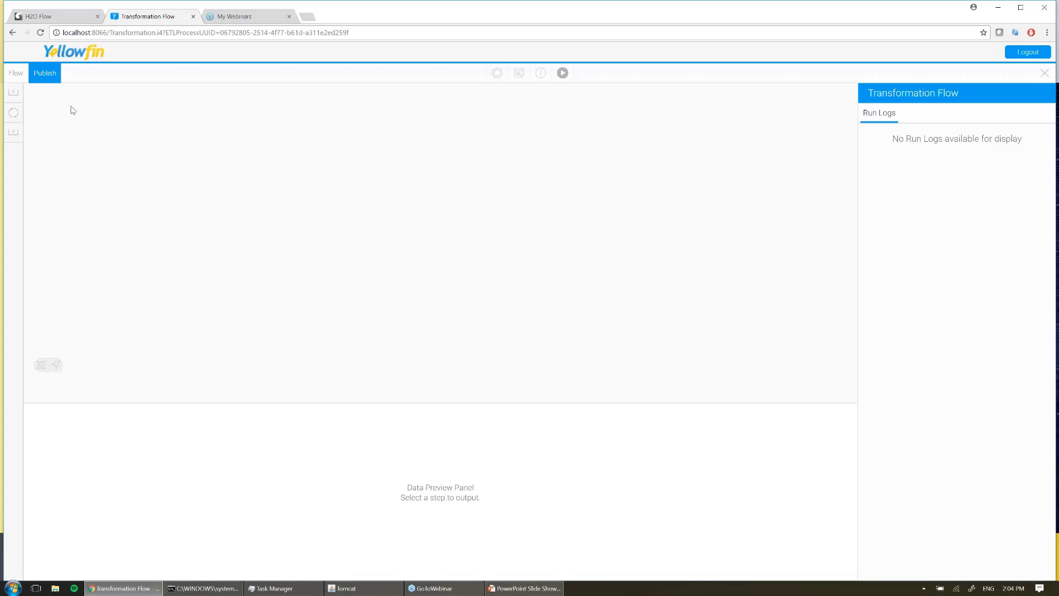
left_click(18, 95)
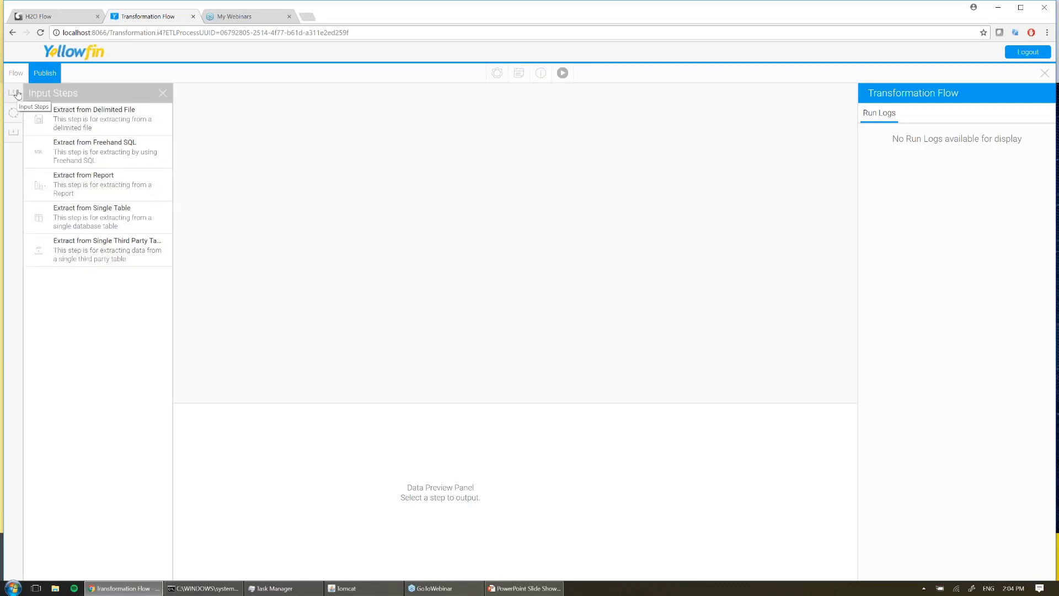
left_click(13, 117)
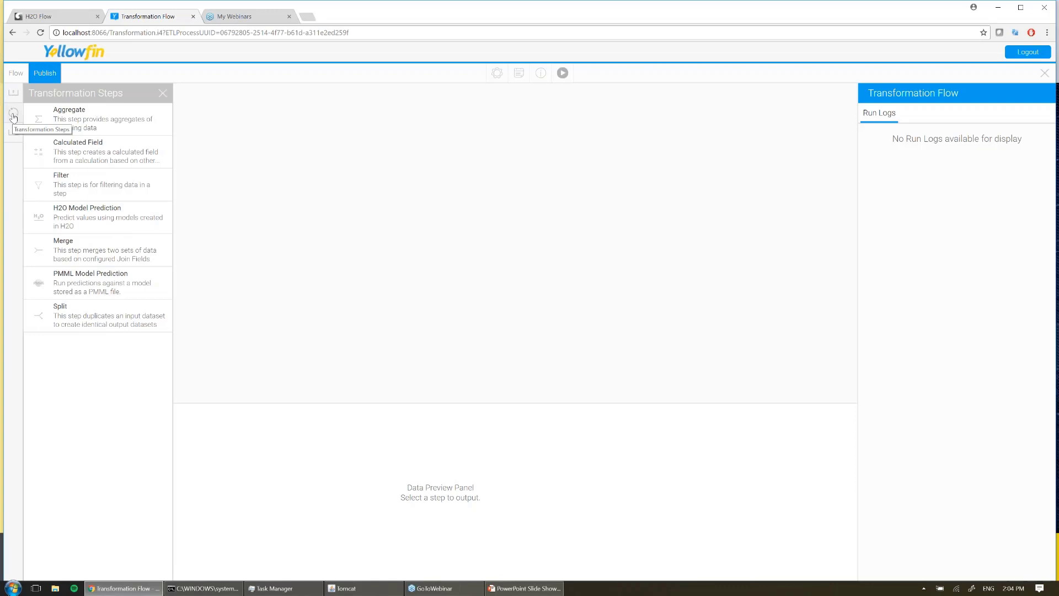
left_click(11, 133)
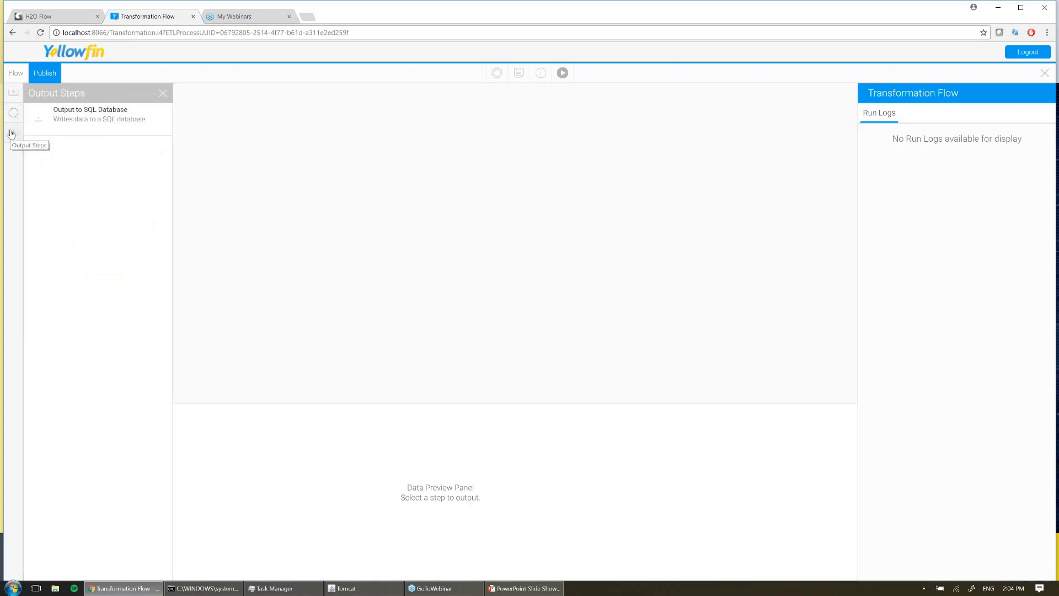
- Add a single-table extract step for the SalesDetails table from the Sales CRM source and apply it with all fields
left_click(21, 93)
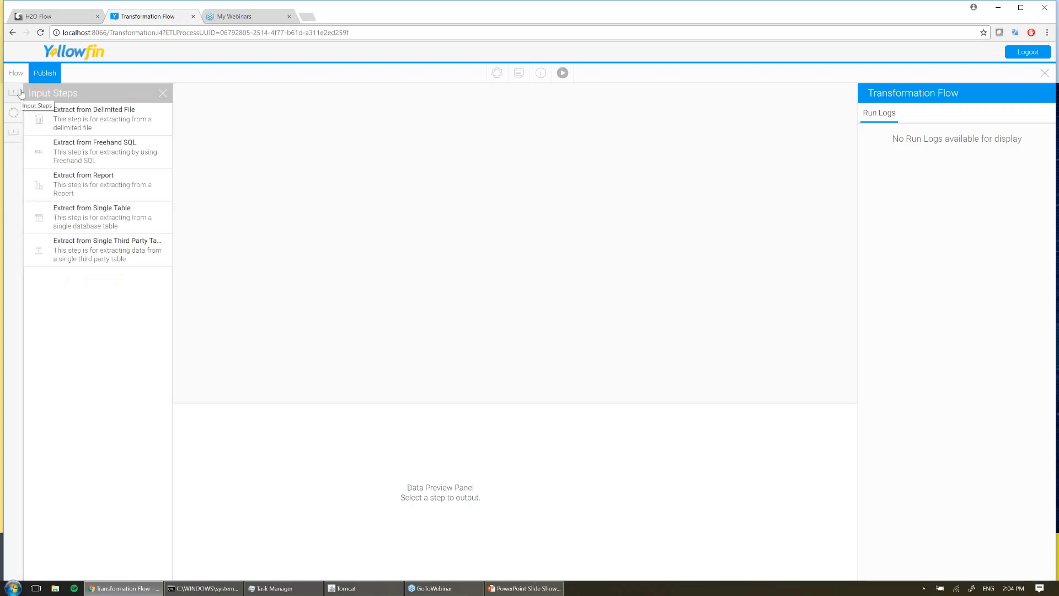
left_click_drag(104, 214, 306, 186)
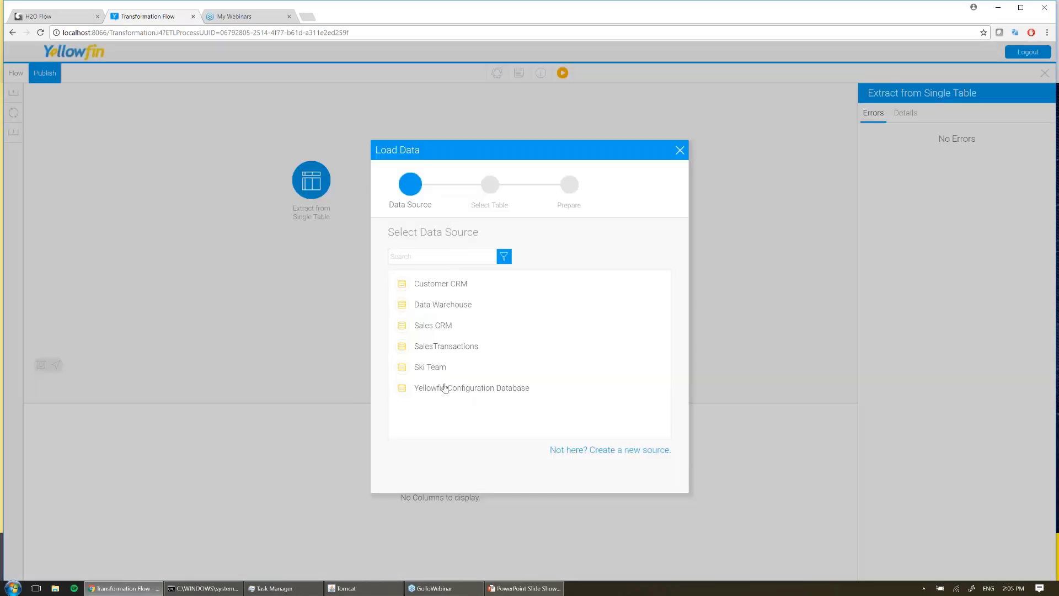
left_click(440, 326)
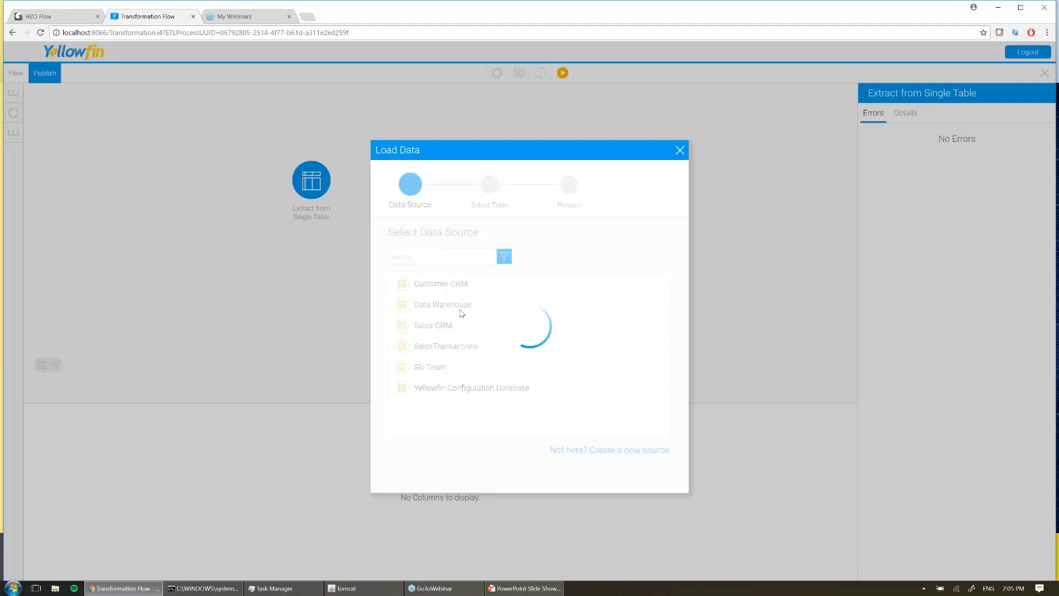
left_click(610, 240)
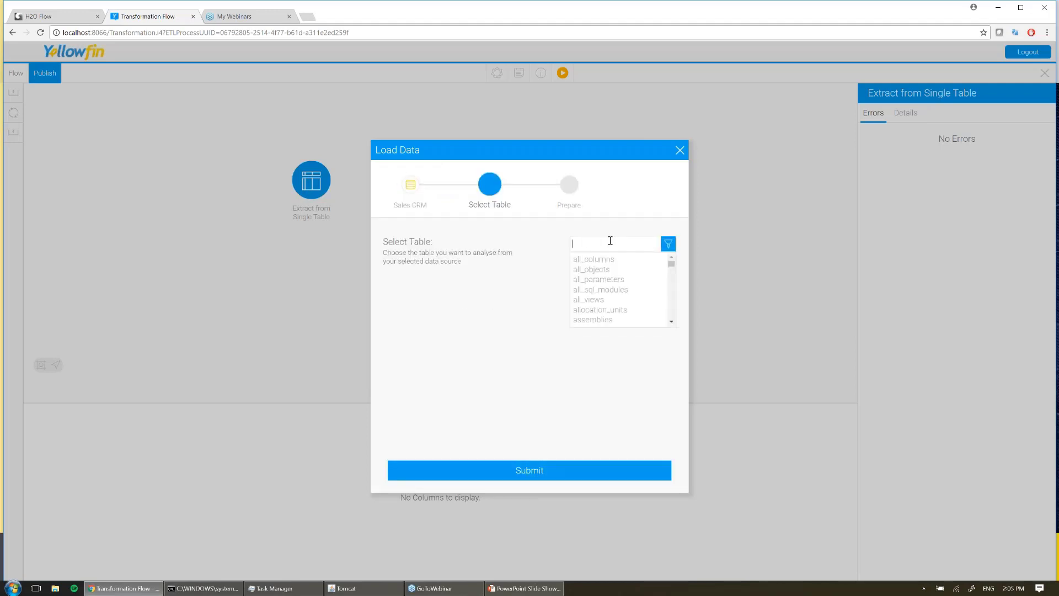
type("sale")
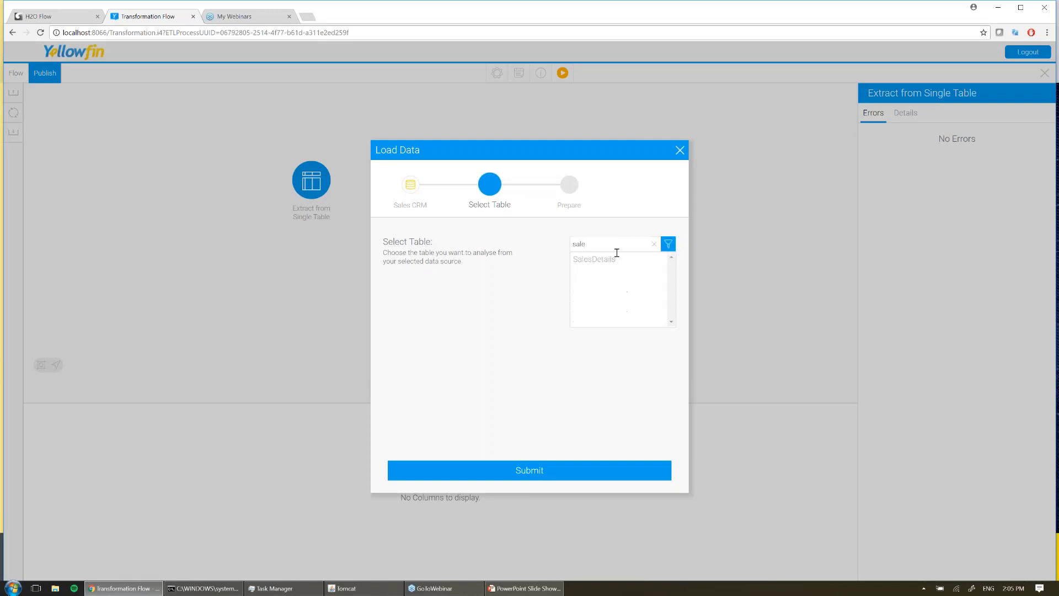
left_click(606, 260)
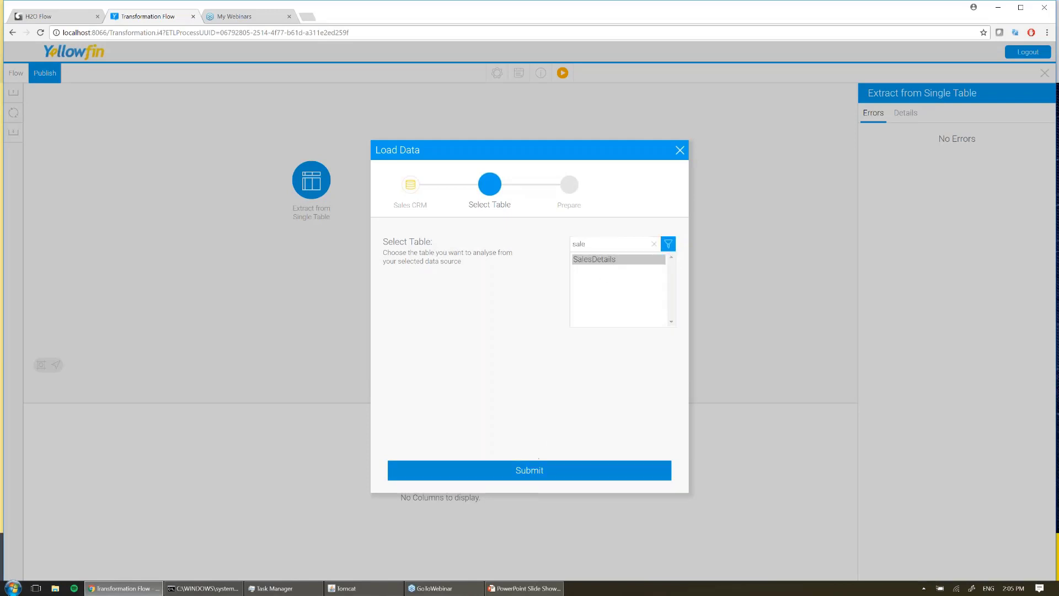
left_click(546, 470)
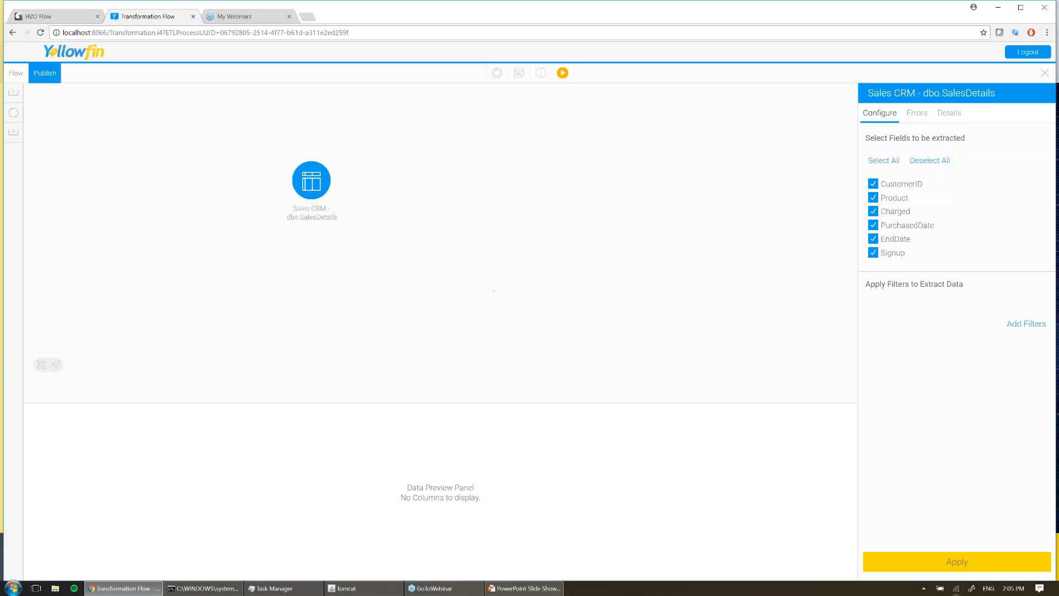
left_click(940, 560)
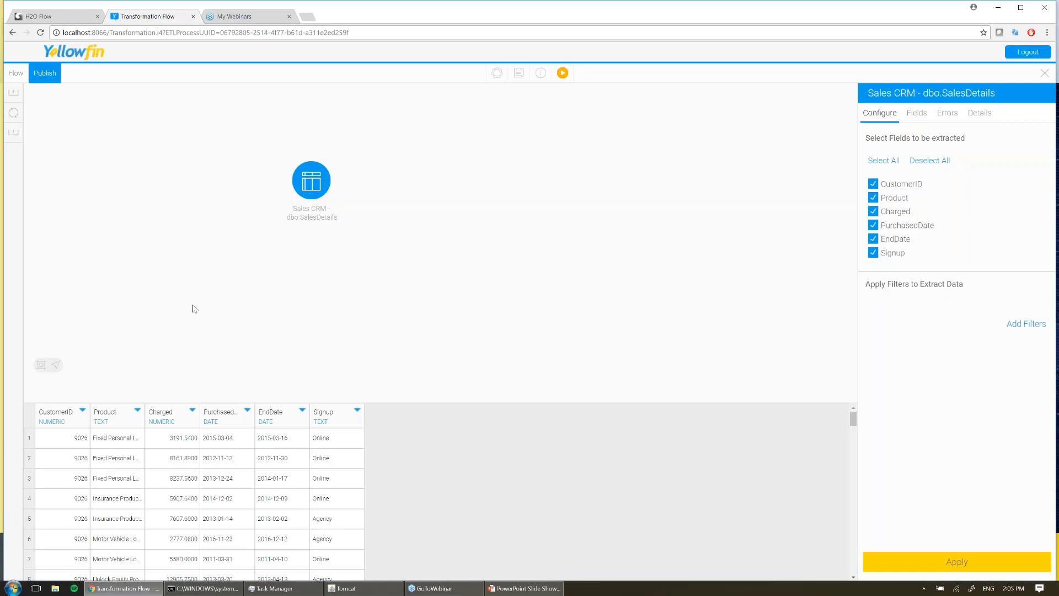
- Add a second single-table extract step below the first, loading the CustomerDetails table from the Customer CRM source
left_click(13, 93)
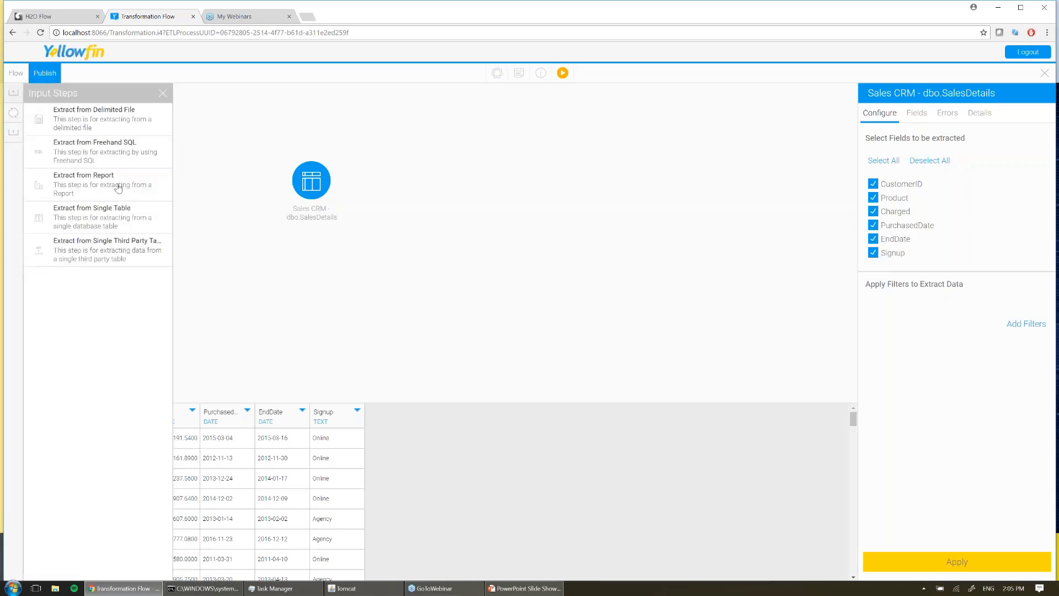
left_click_drag(104, 216, 317, 305)
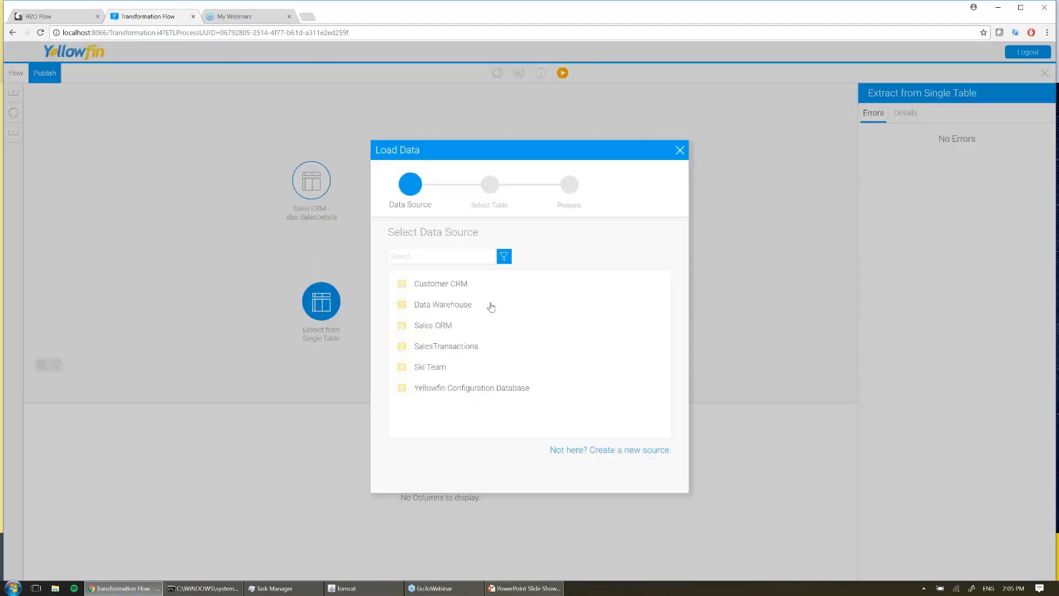
left_click(460, 286)
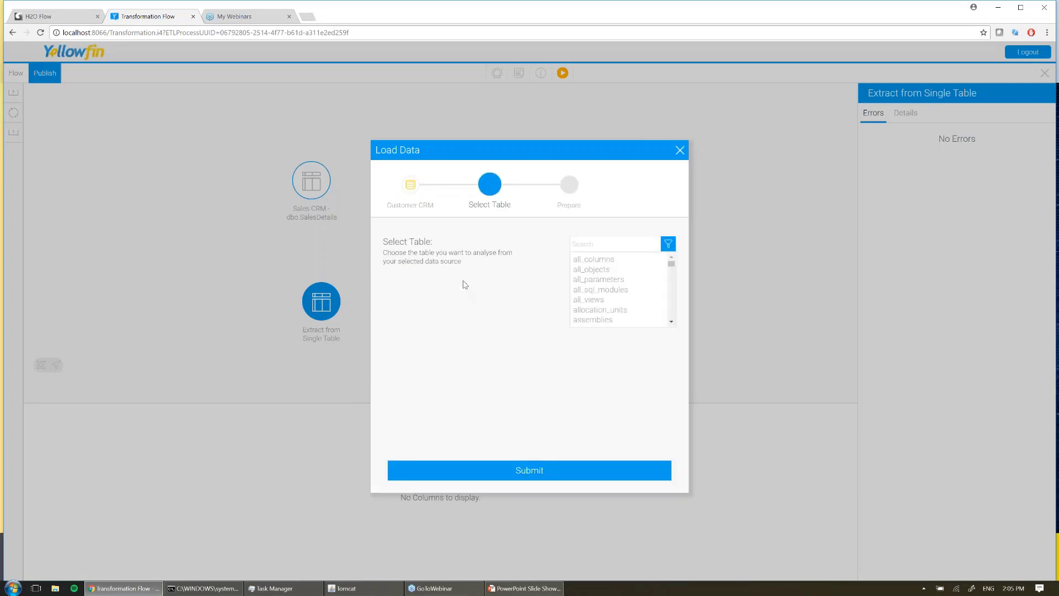
left_click(602, 246)
type("cust")
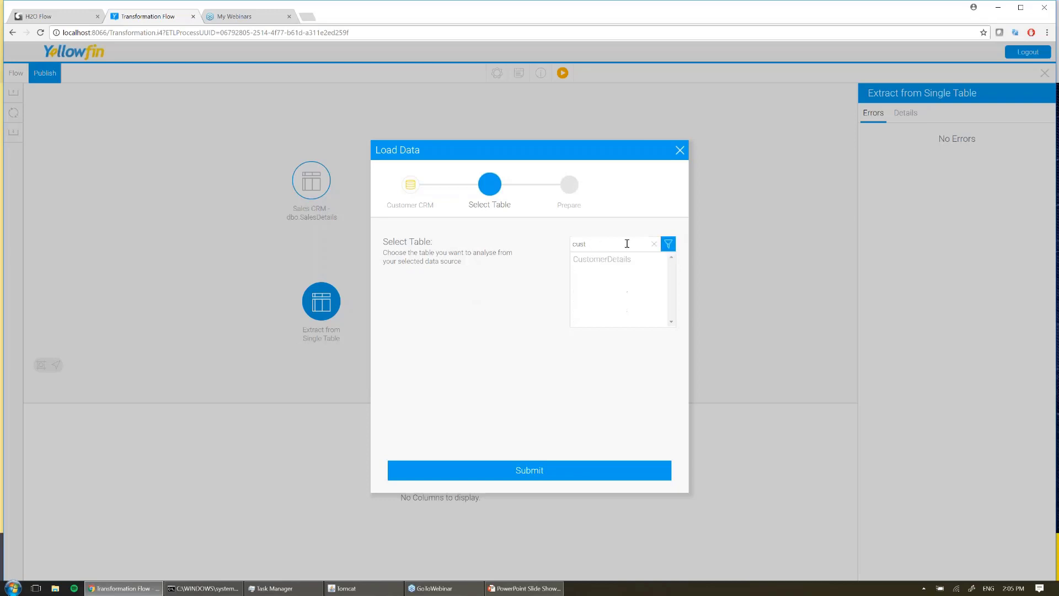
left_click(617, 260)
left_click(549, 475)
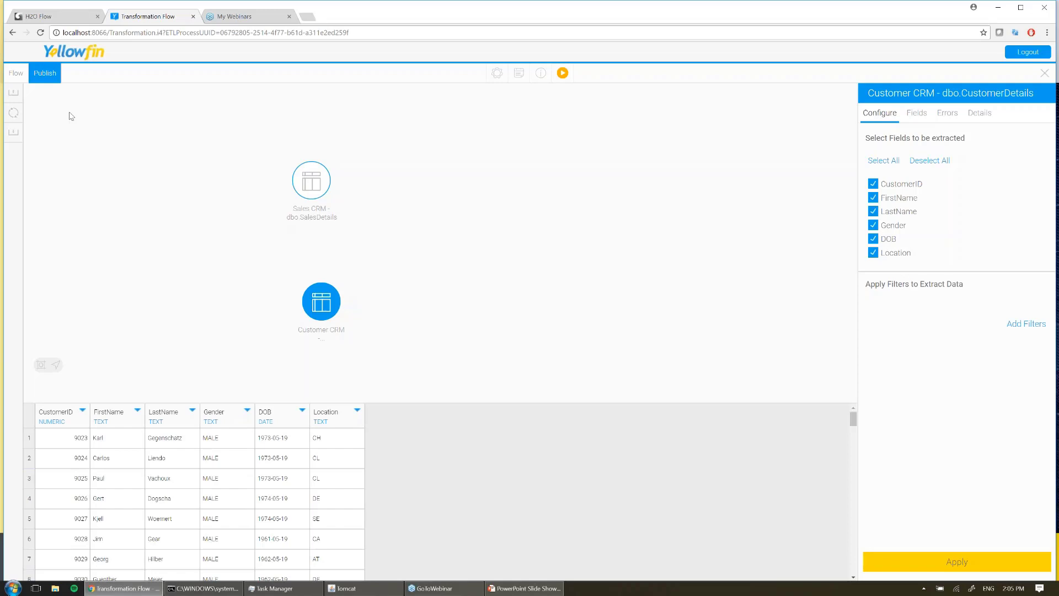
- Add a Merge step to the flow and connect both the SalesDetails and CustomerDetails extracts to it
left_click(21, 94)
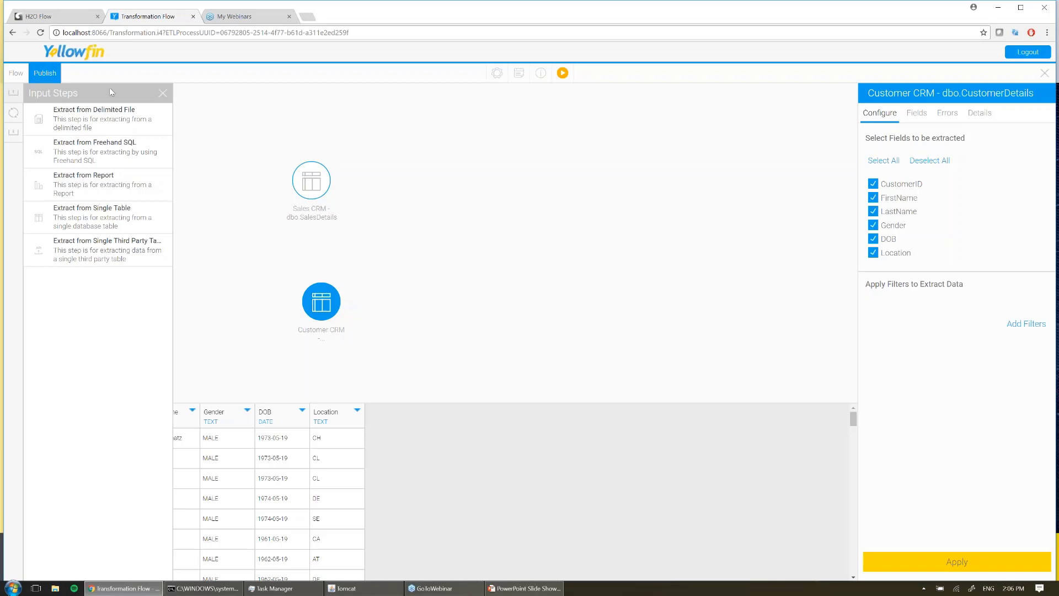
left_click(16, 114)
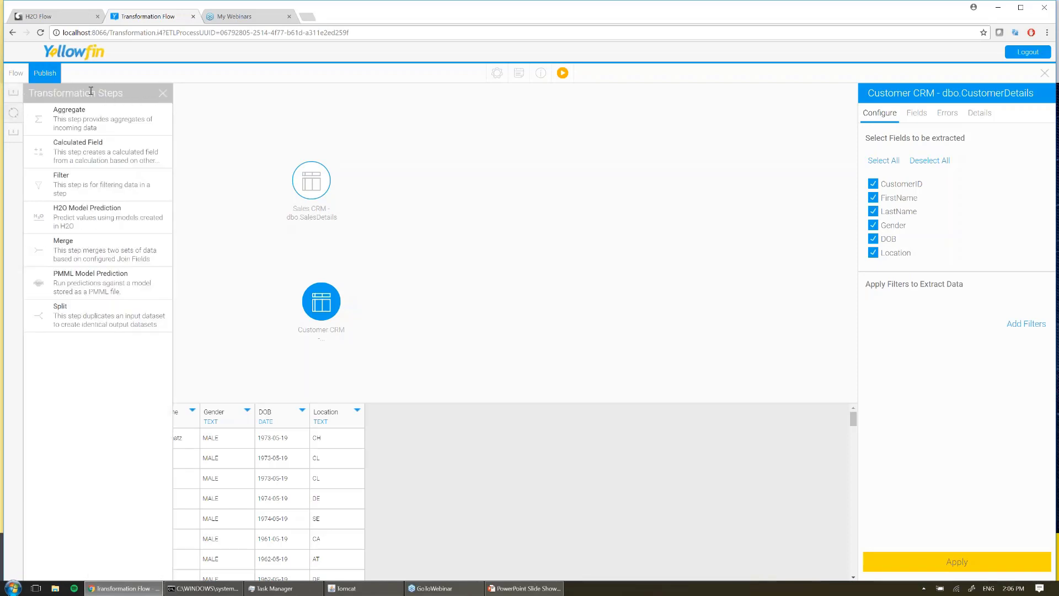
left_click_drag(68, 253, 399, 242)
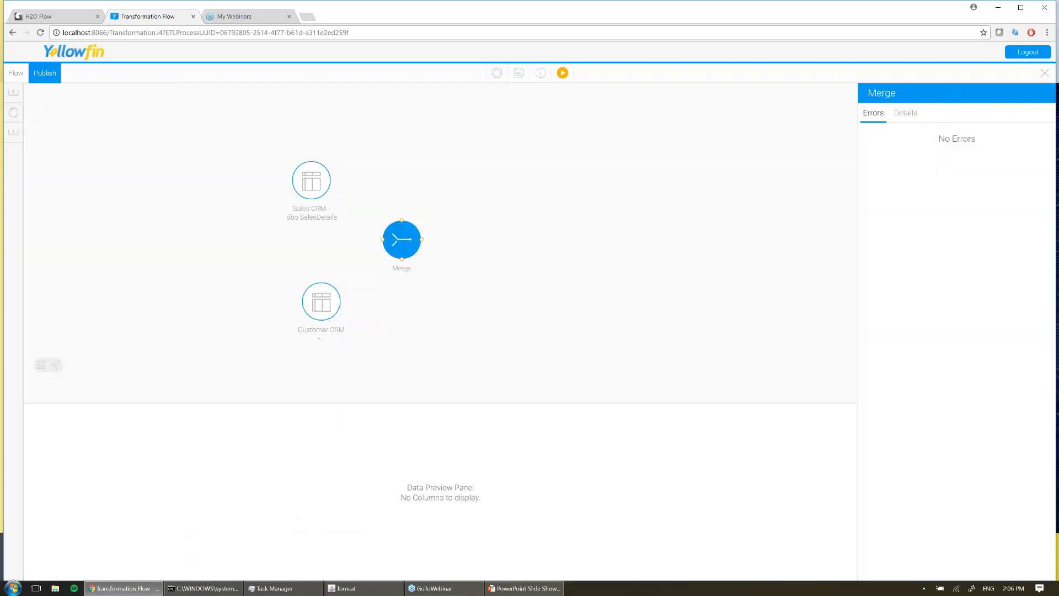
mouse_move(333, 184)
left_click_drag(331, 180, 402, 238)
left_click(342, 302)
left_click_drag(341, 302, 399, 240)
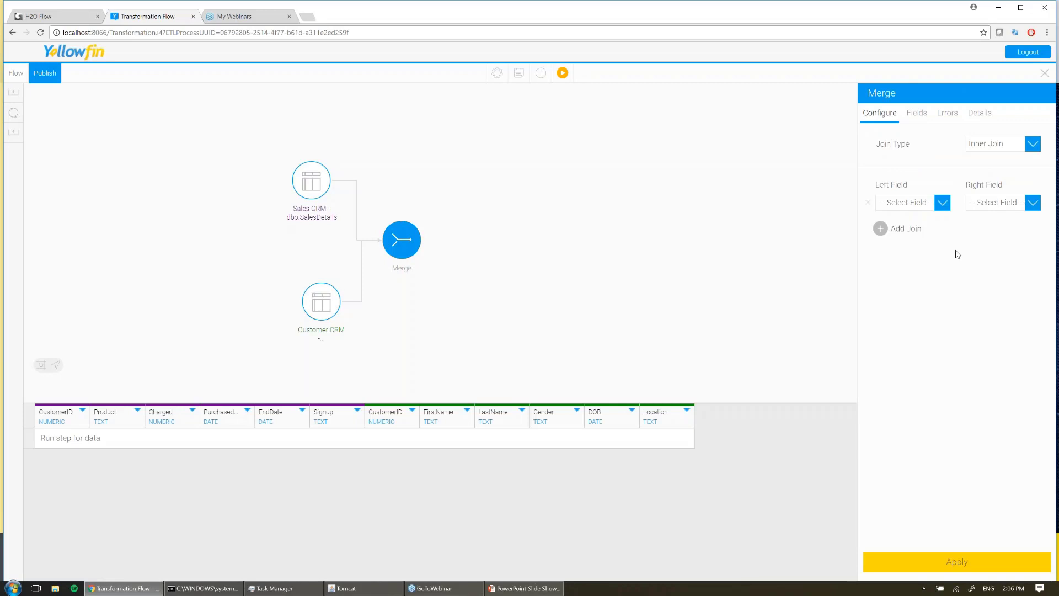
- Join the merged tables on CustomerID for both the left and right fields, and apply the merge configuration
left_click(933, 208)
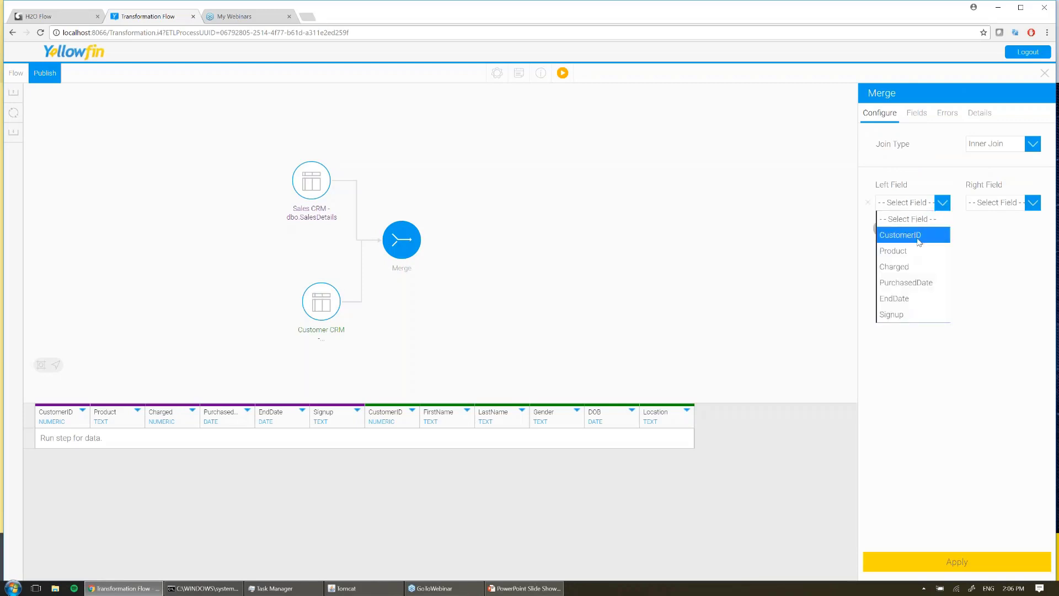
left_click(920, 236)
left_click(1012, 203)
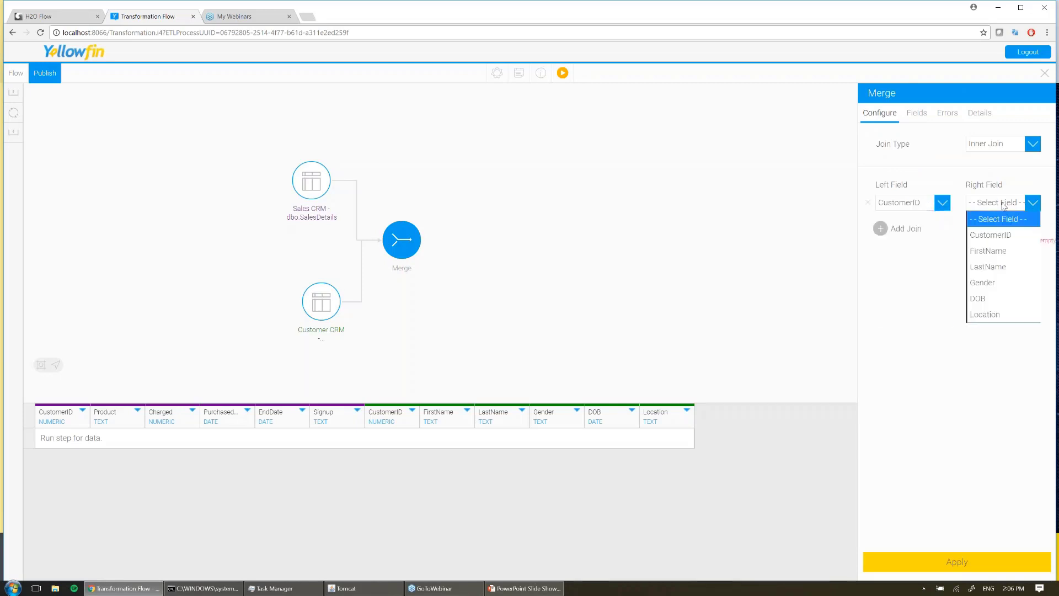
left_click(1005, 235)
left_click(977, 569)
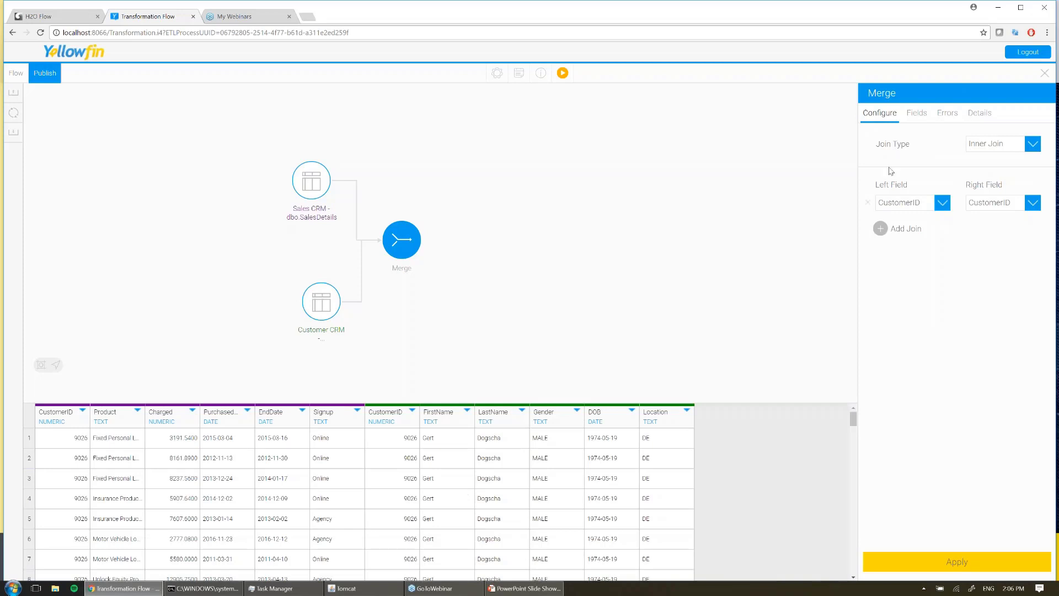
- Exclude the duplicate CustomerID field of the Customer CRM table from the Merge step's output
left_click(917, 113)
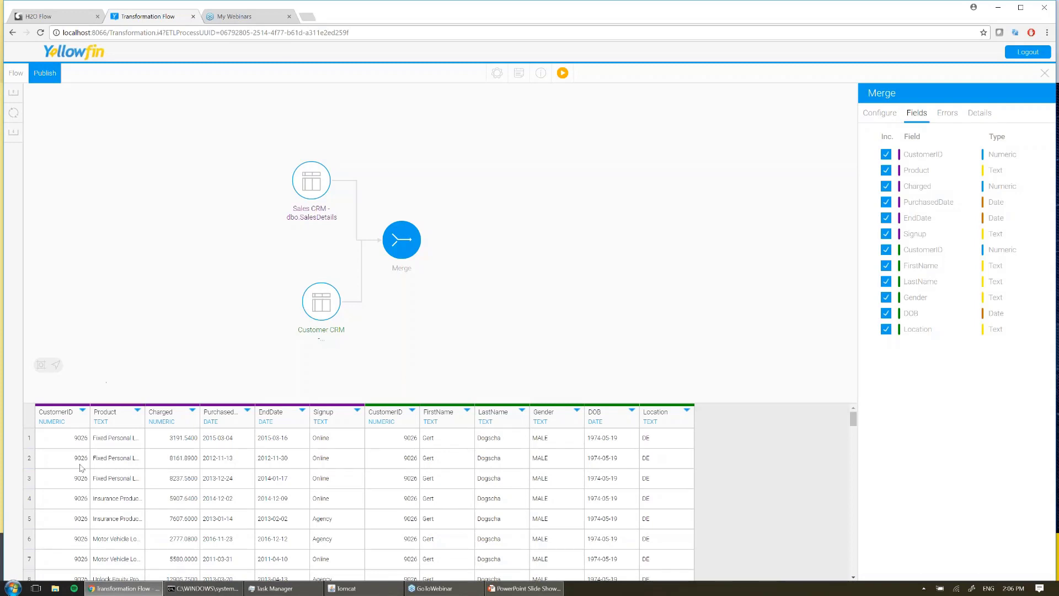
left_click(886, 251)
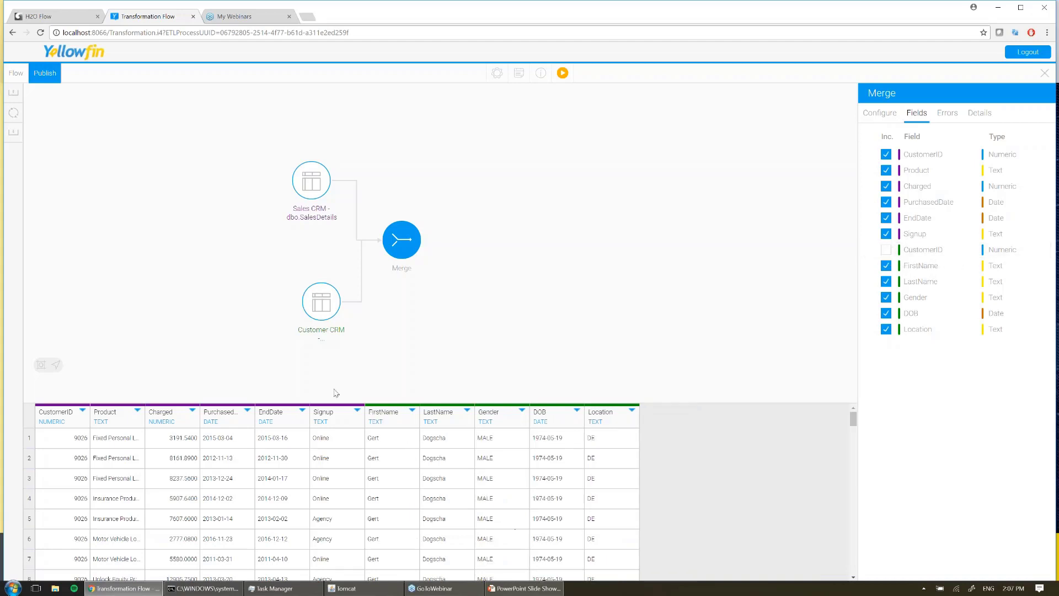
left_click(880, 114)
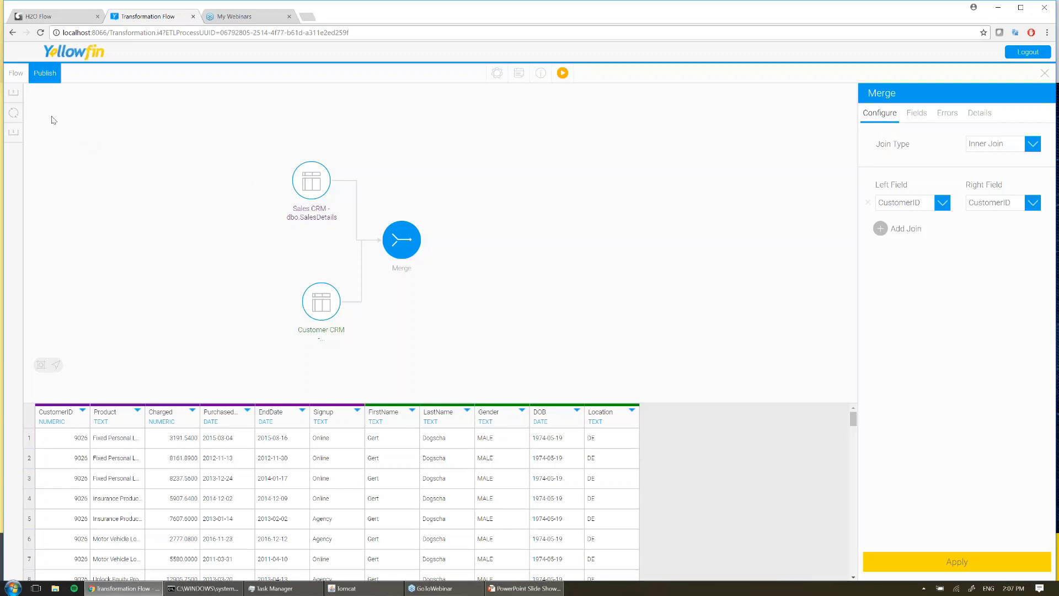
- Add a Calculated Field step to the flow and connect the Merge step to it
left_click(14, 113)
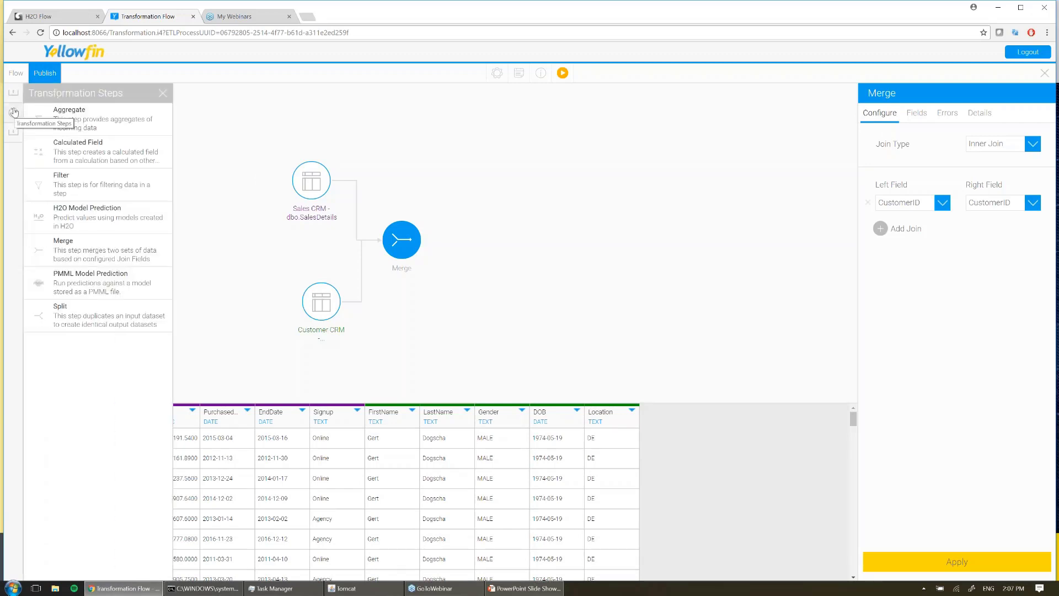
left_click_drag(93, 148, 494, 238)
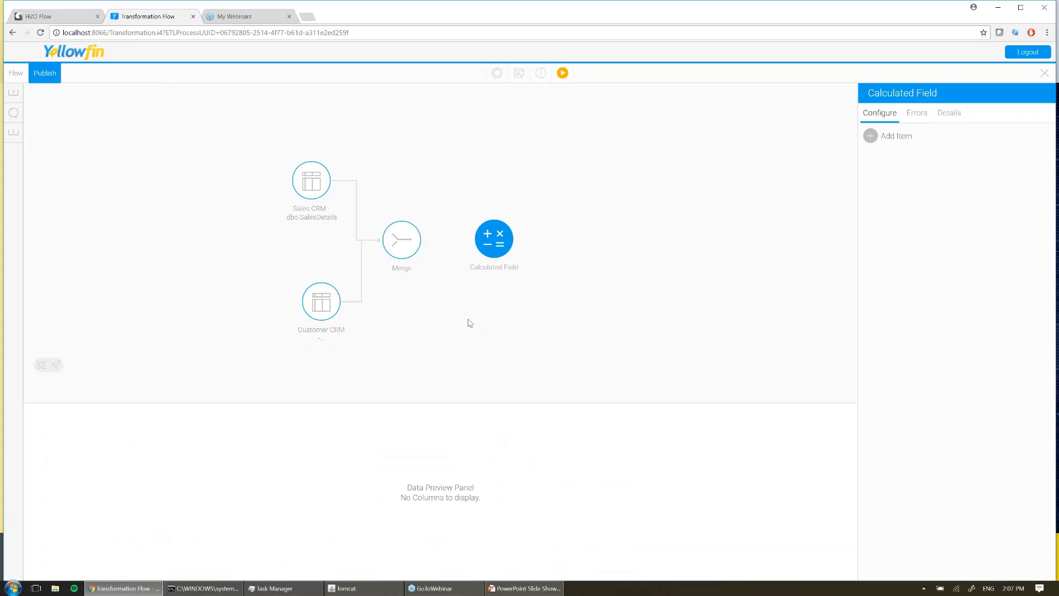
left_click(415, 246)
mouse_move(421, 240)
left_mouse_down()
mouse_move(434, 257)
mouse_move(494, 245)
left_mouse_up()
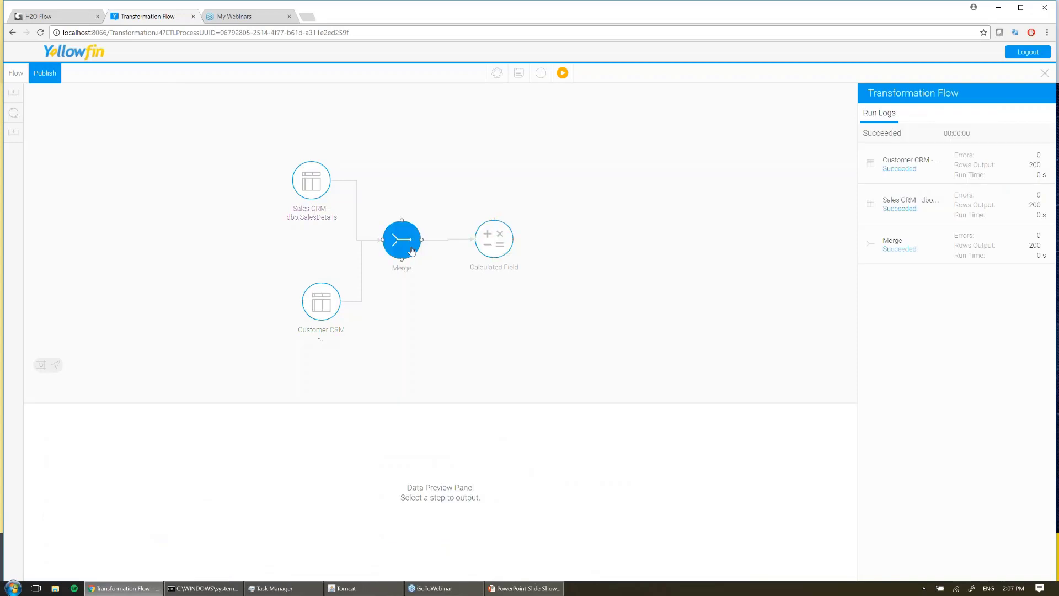
- Add a new item to the Calculated Field step and name it UniqueID
left_click(497, 238)
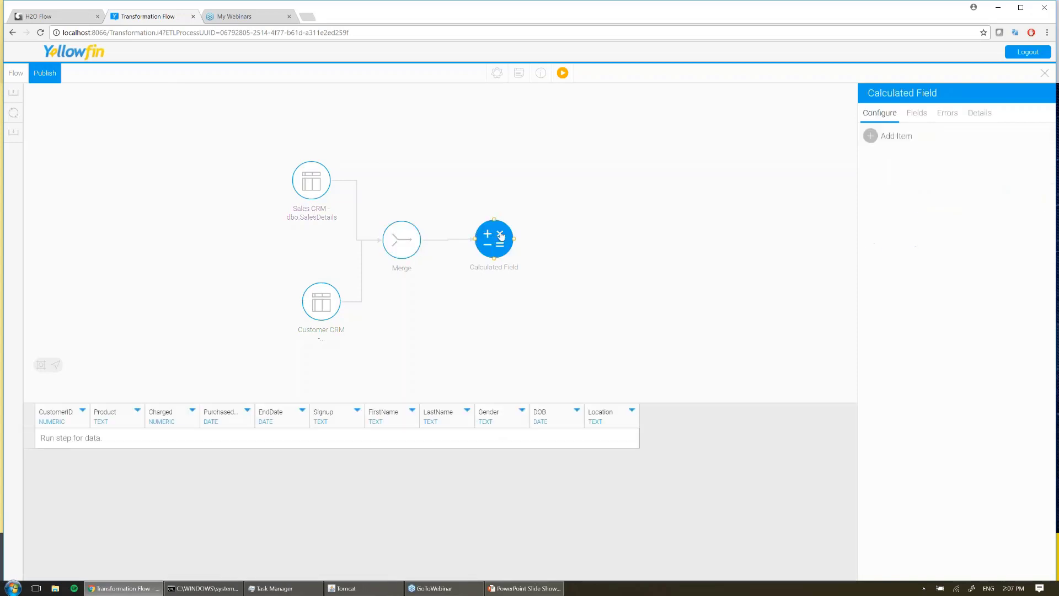
left_click(870, 137)
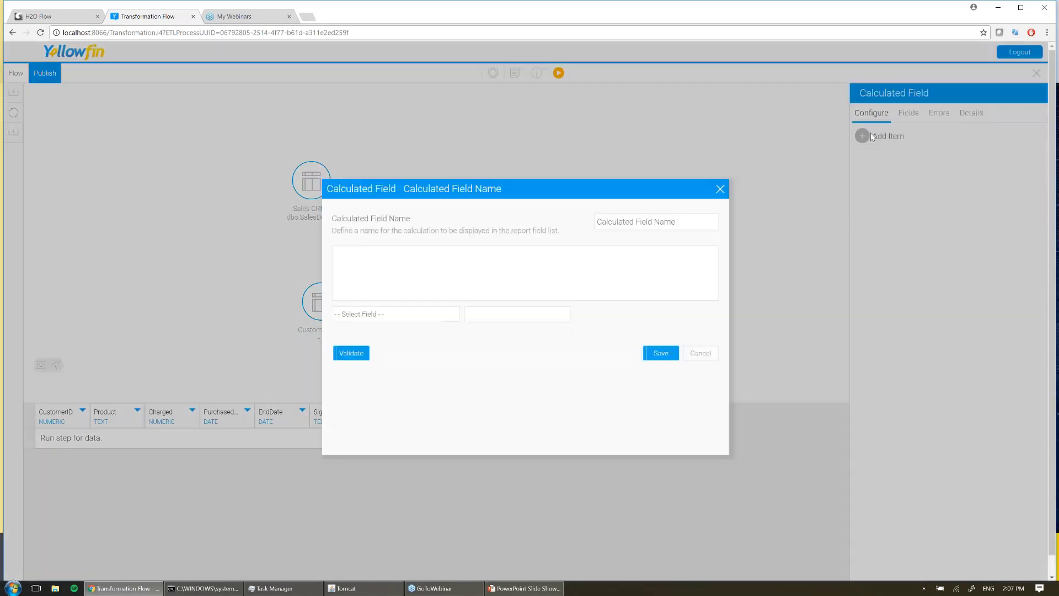
left_click(694, 219)
type("UniqueID")
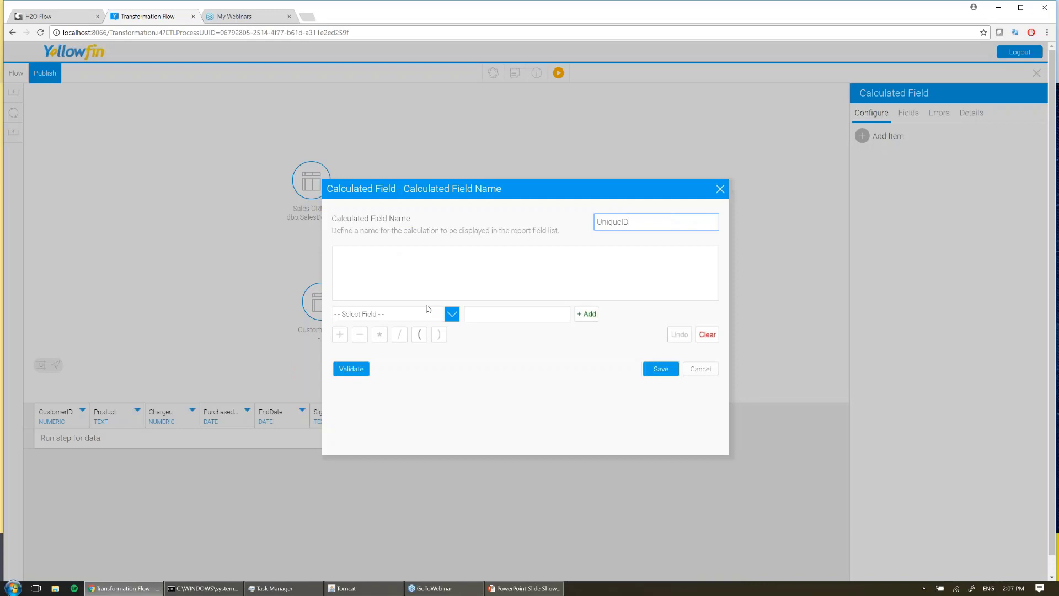
- Build the UniqueID formula as CustomerID + '-' + PurchasedDate and save the calculated field
left_click(452, 314)
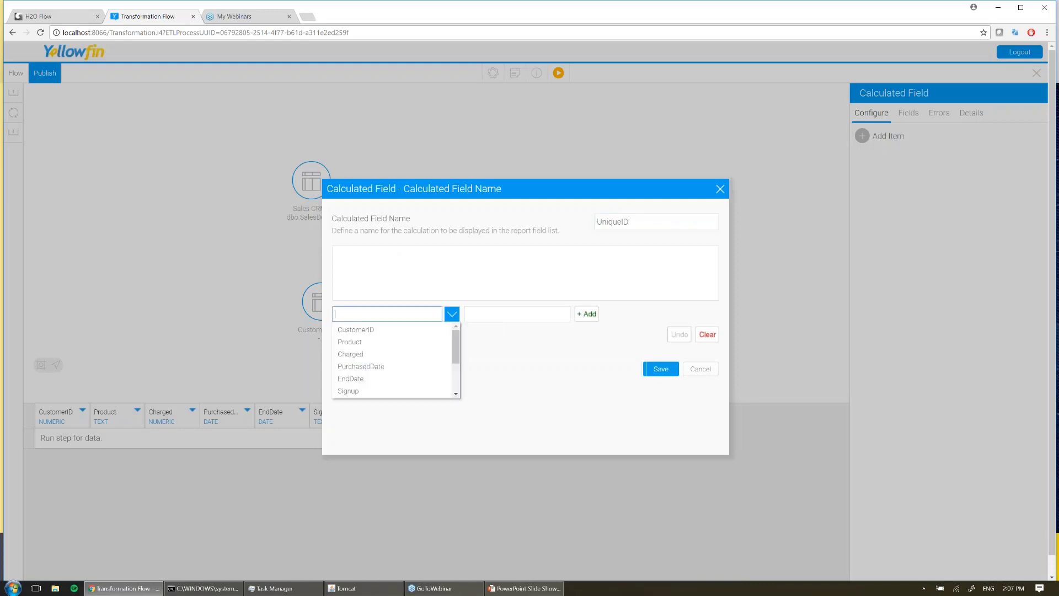
left_click(375, 331)
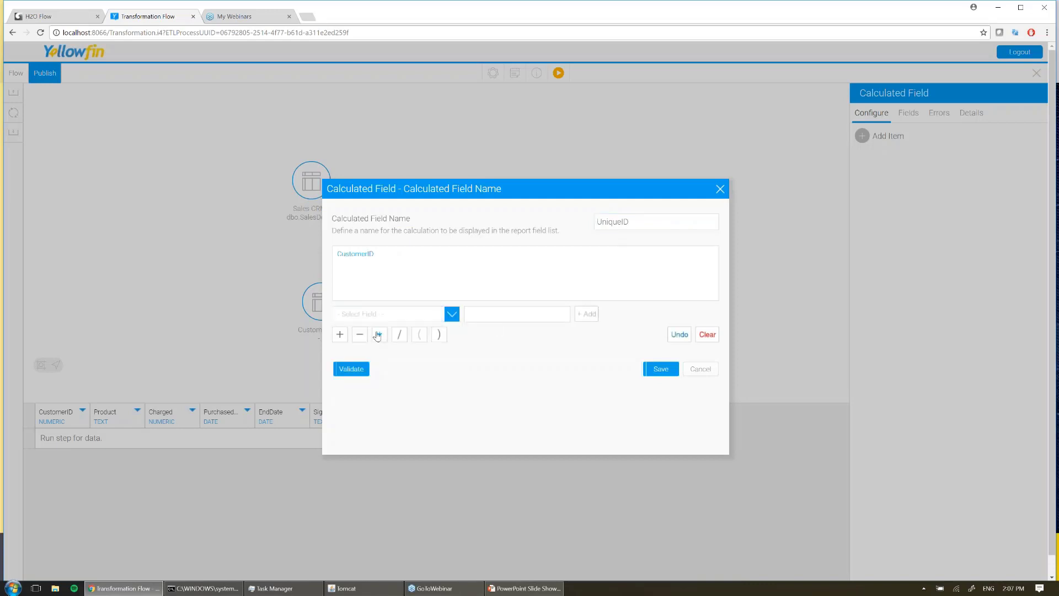
left_click(341, 335)
left_click(520, 316)
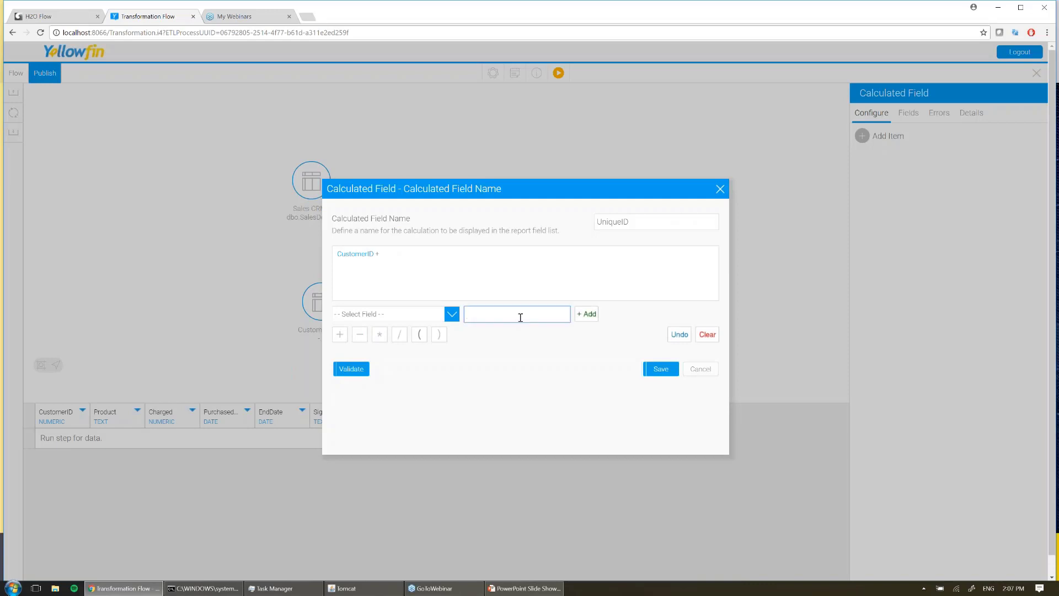
left_click(576, 314)
left_click(340, 336)
left_click(451, 314)
left_click(360, 366)
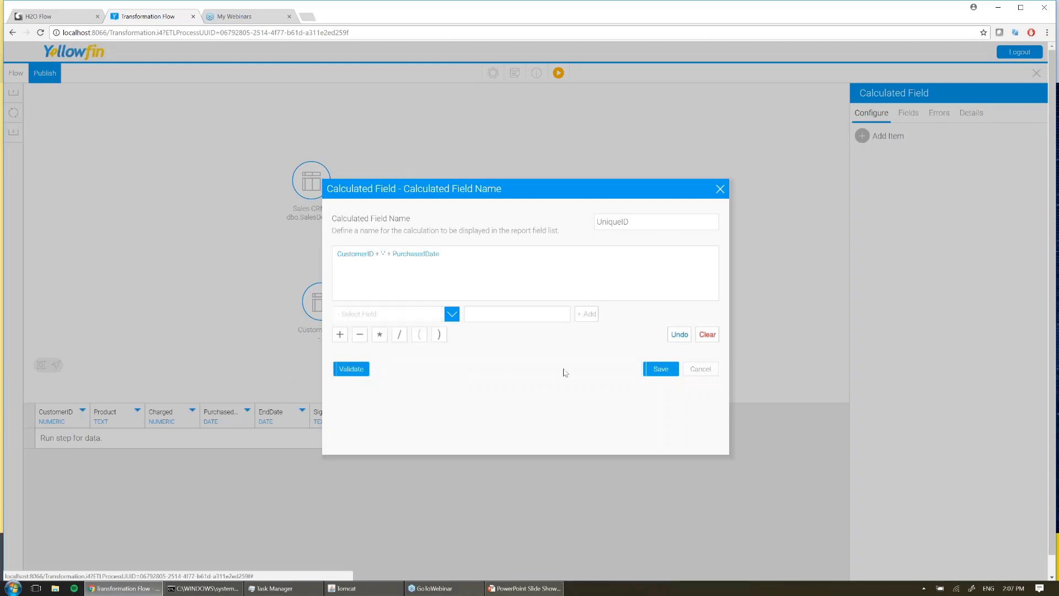
left_click(657, 371)
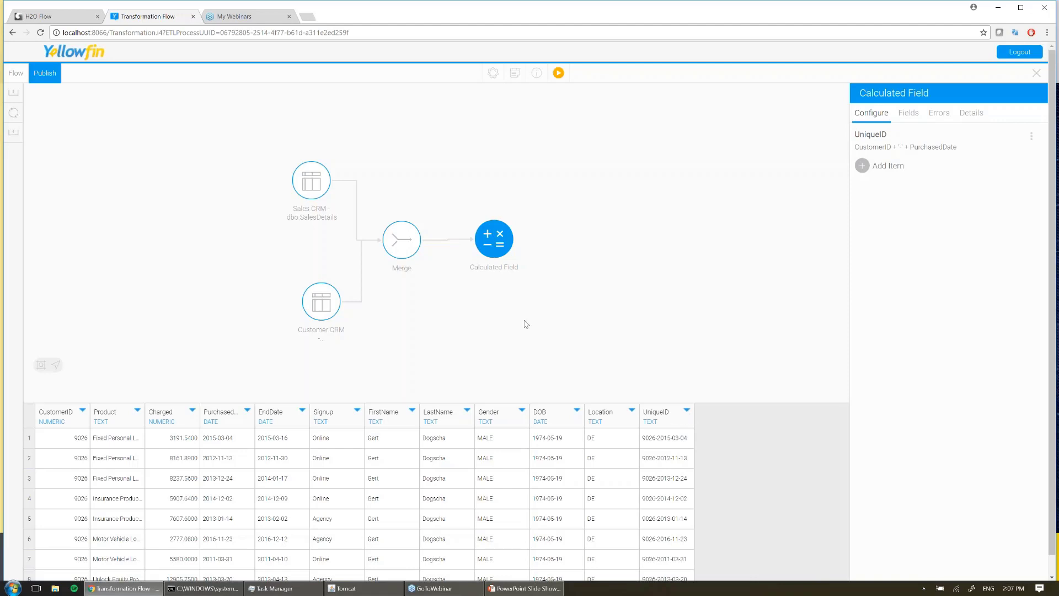
- Add a Filter step to the flow and connect the Calculated Field step to it
mouse_move(513, 243)
left_click(14, 113)
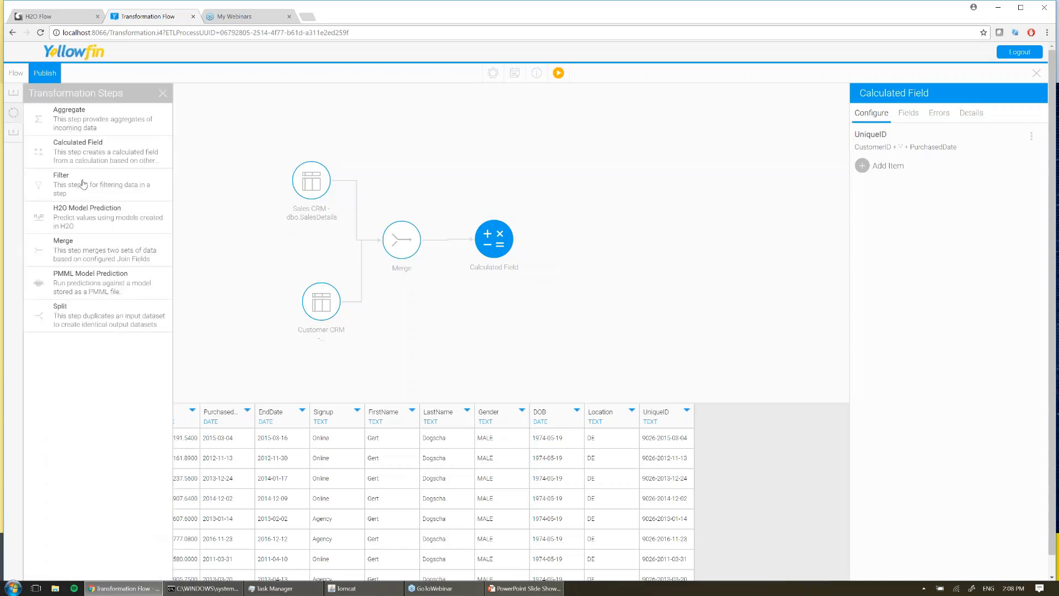
left_click_drag(82, 183, 563, 237)
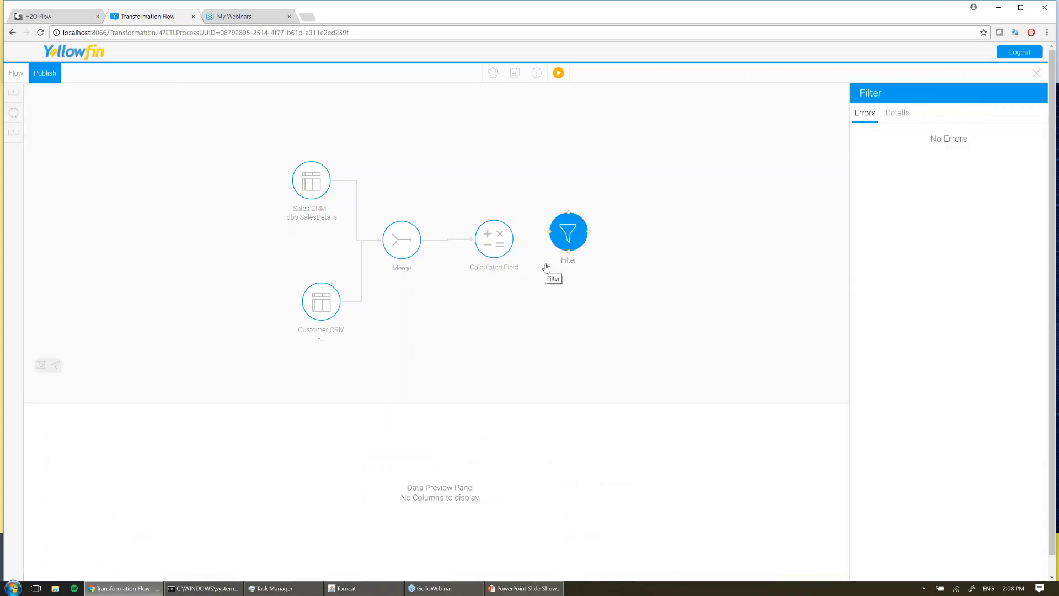
left_click(321, 297)
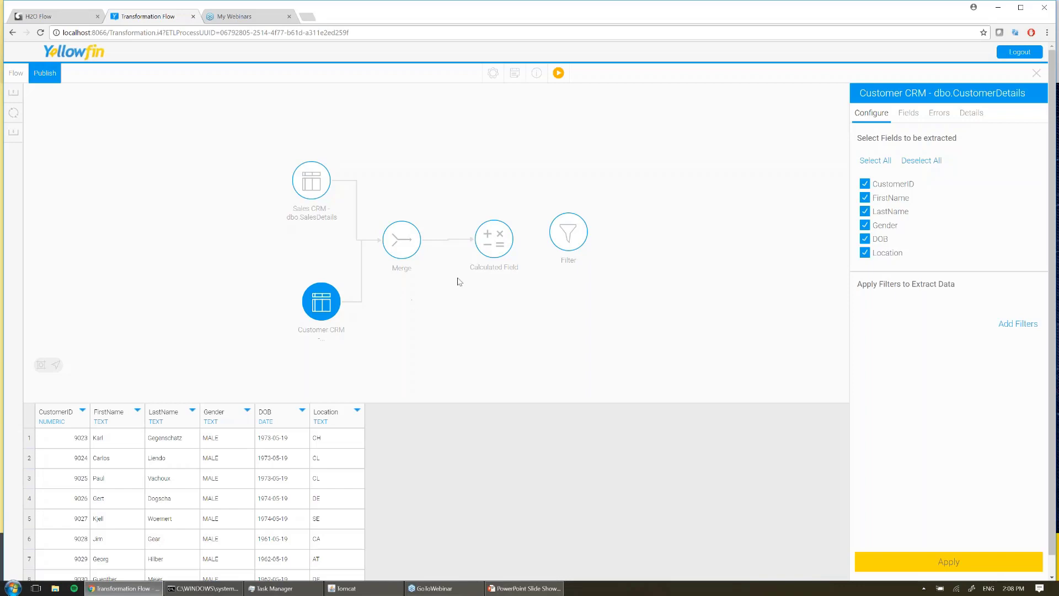
left_click(495, 246)
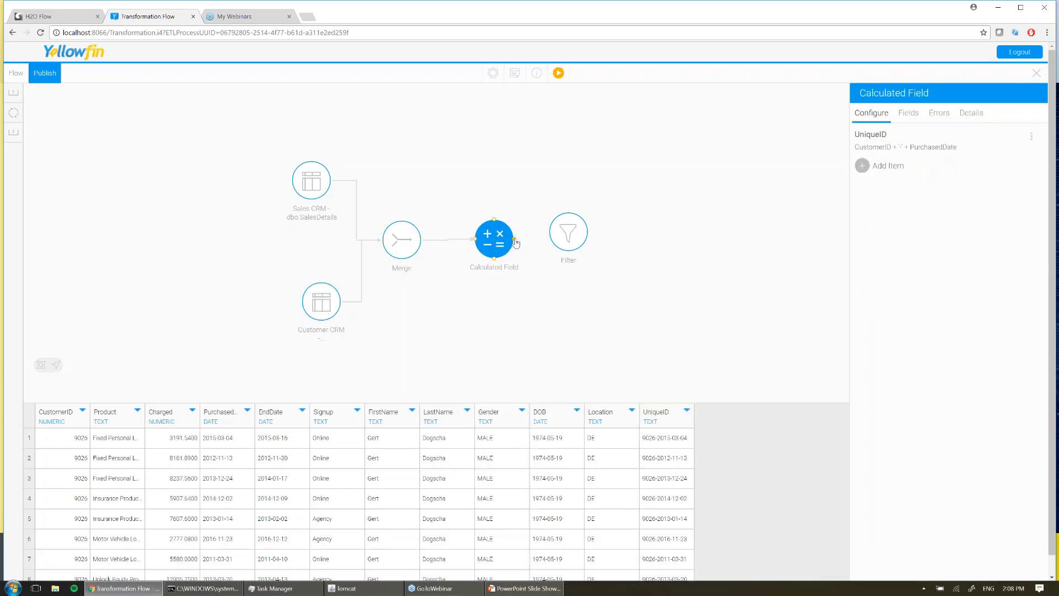
left_click_drag(514, 246, 589, 239)
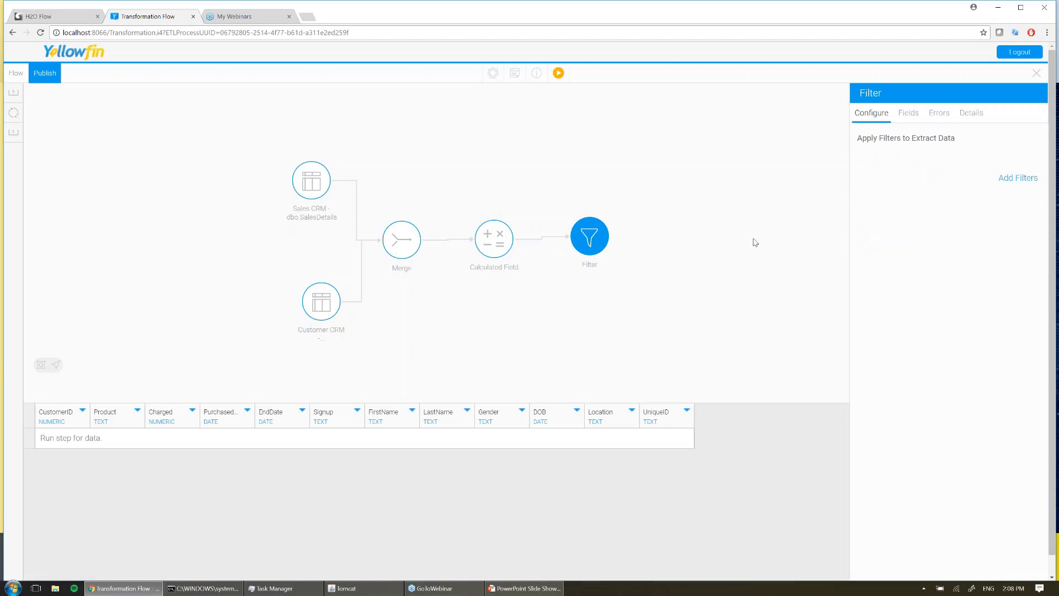
- Add a filter on PurchasedDate to the Filter step with the Greater than operator
left_click(1021, 179)
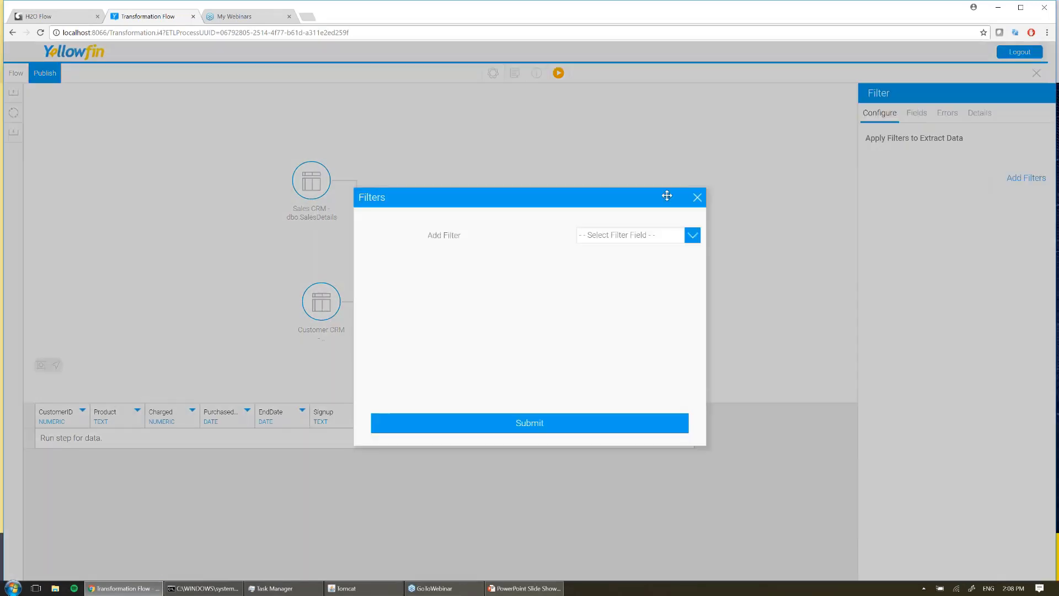
left_click(642, 236)
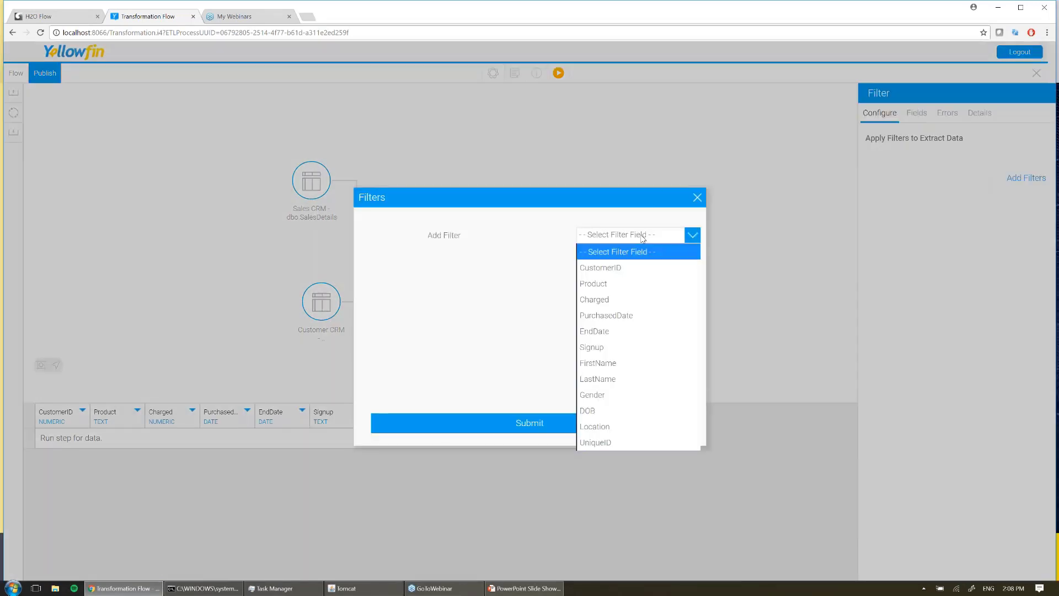
left_click(643, 321)
left_click(601, 238)
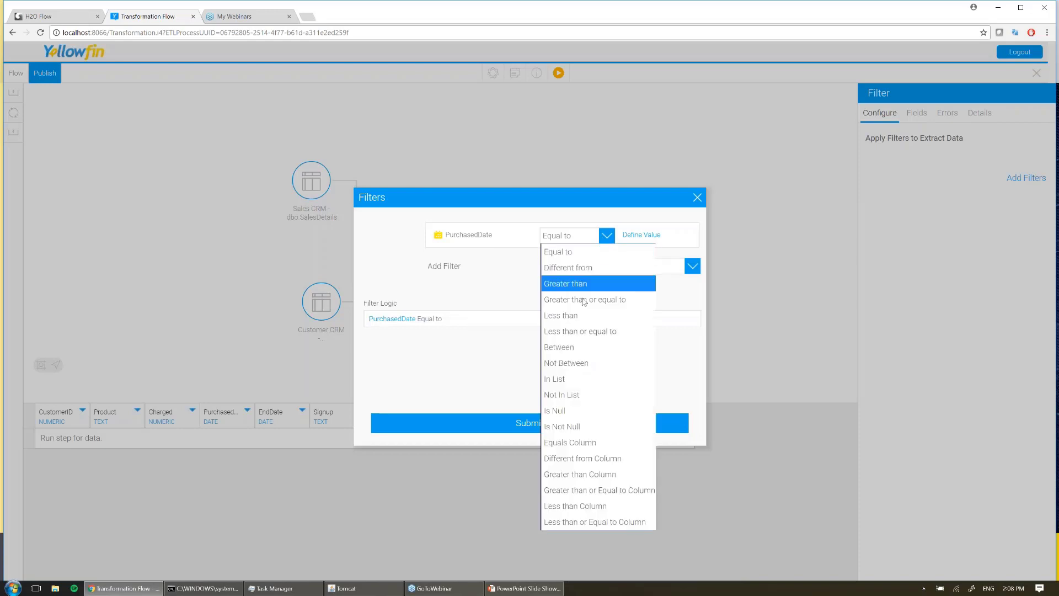
left_click(583, 283)
- Define the PurchasedDate filter value as the dynamic date Current Date - 3 Years and submit the filter
left_click(640, 235)
left_click(532, 282)
left_click(525, 310)
left_click(550, 280)
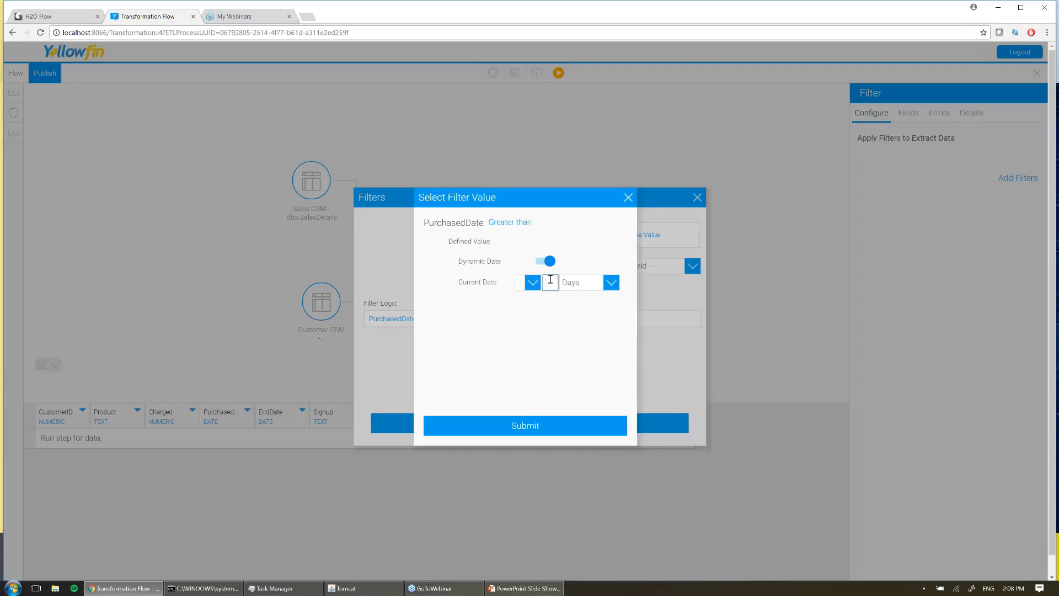
type("3")
left_click(589, 286)
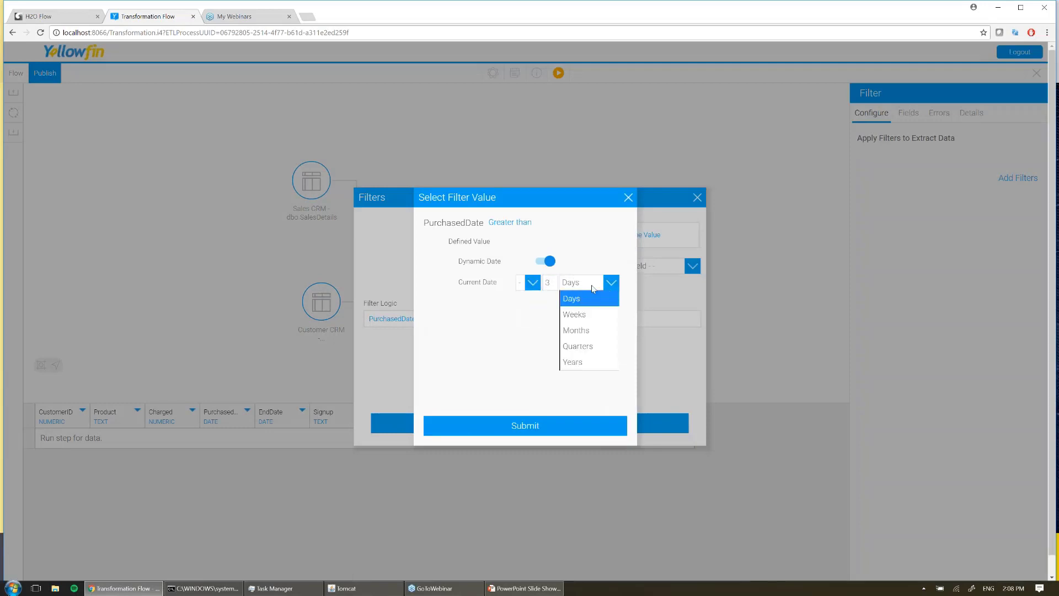
left_click(596, 363)
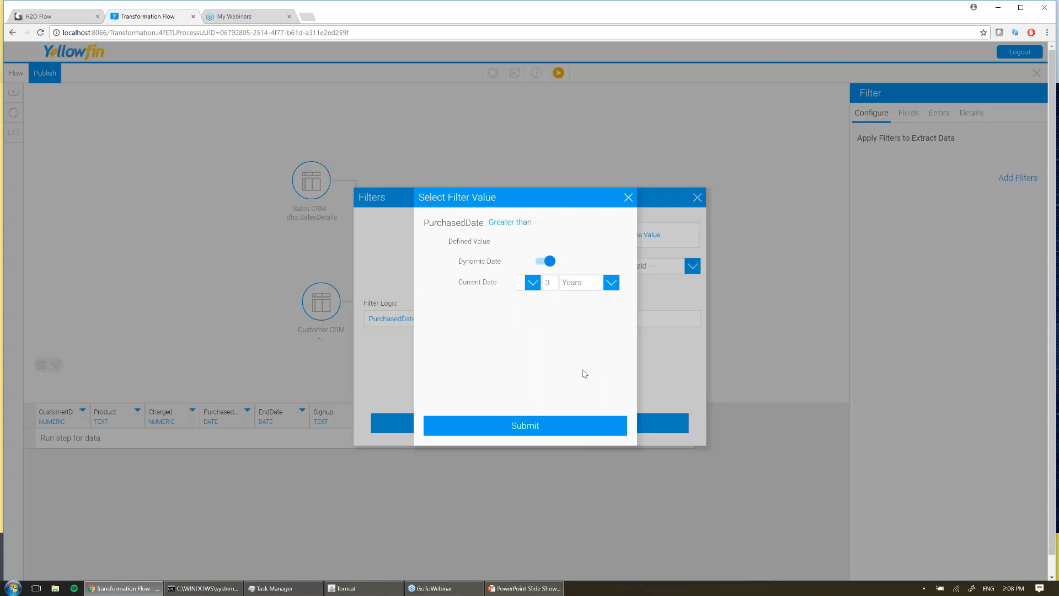
left_click(561, 415)
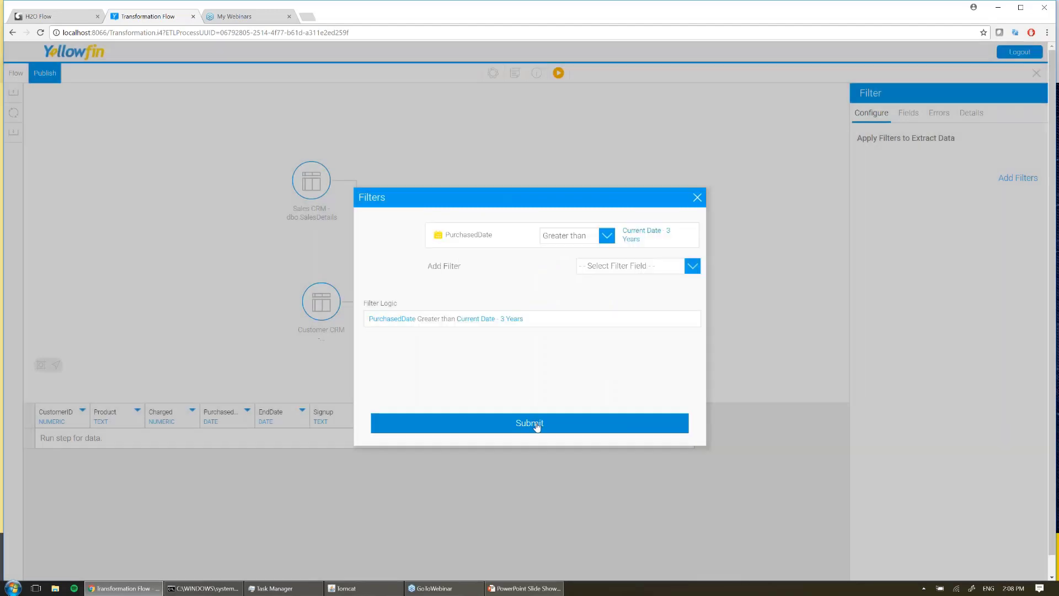
left_click(540, 424)
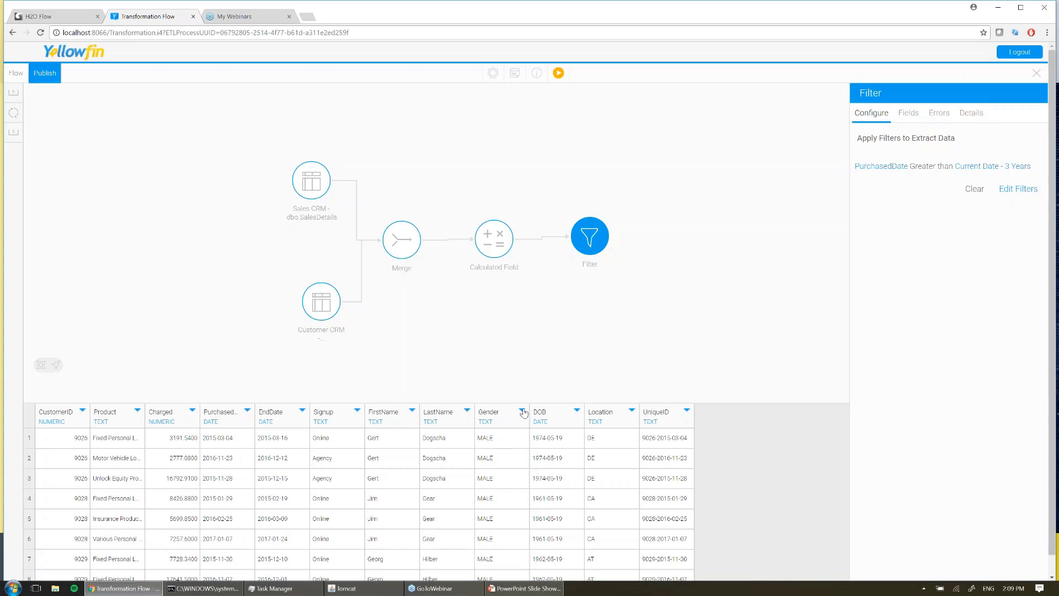
- Switch the case of the Gender field's values to Proper Case in the Filter step's data preview
left_click(522, 411)
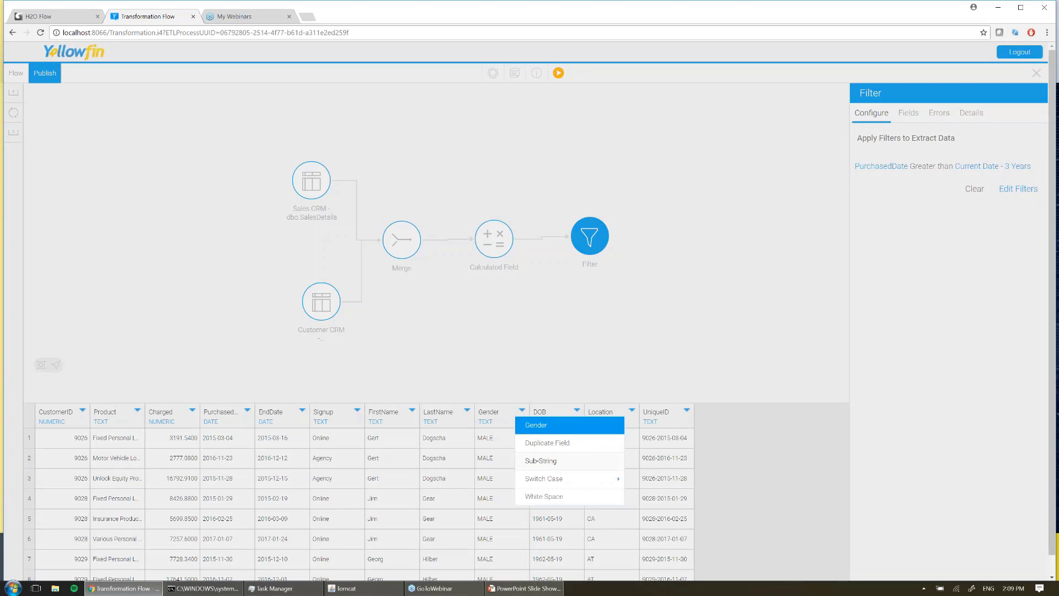
mouse_move(602, 479)
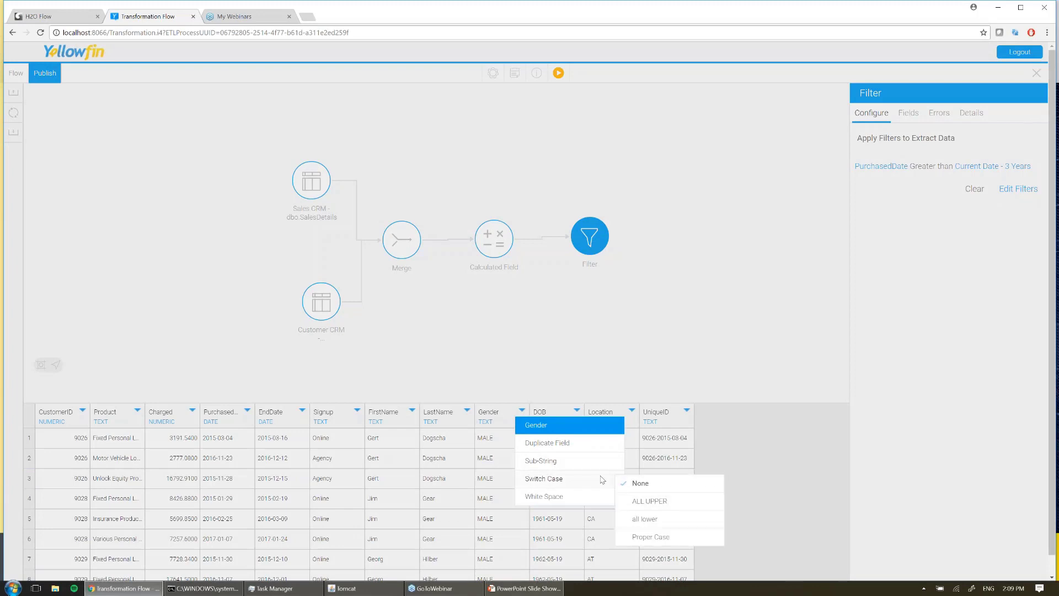
left_click(651, 537)
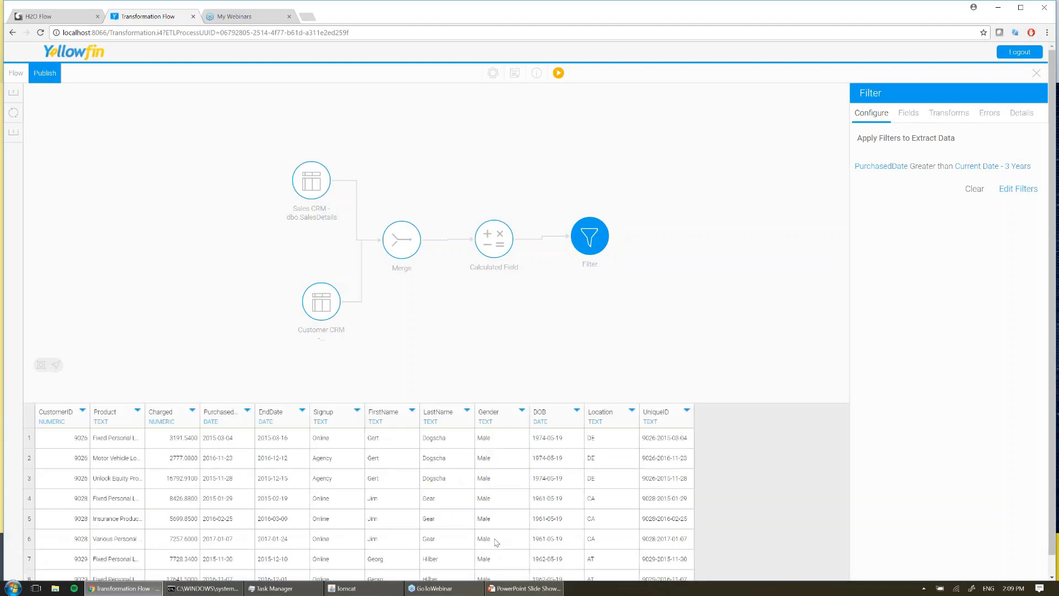
left_click(193, 423)
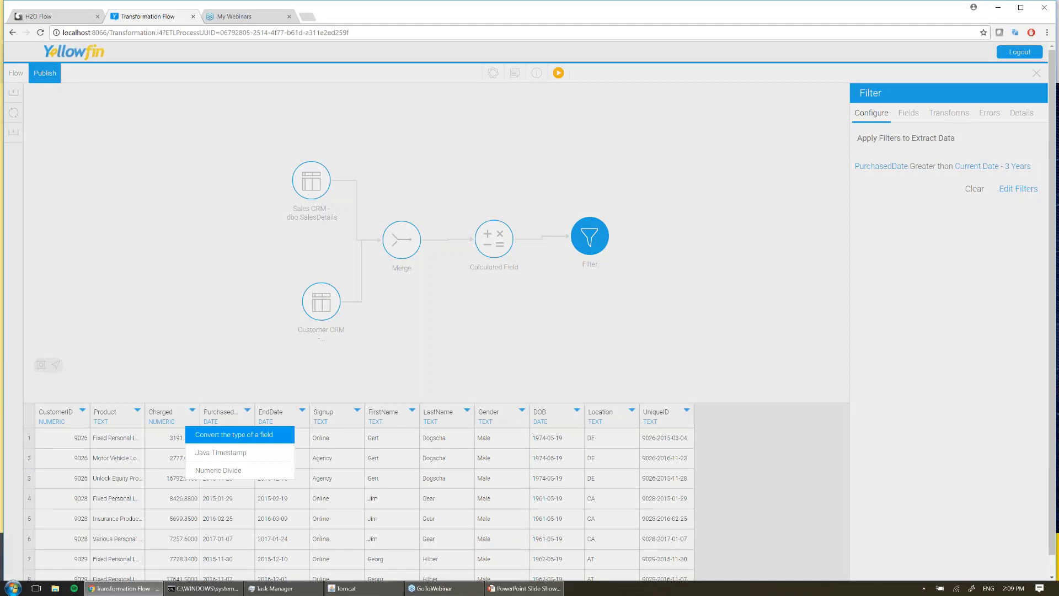
left_click(392, 481)
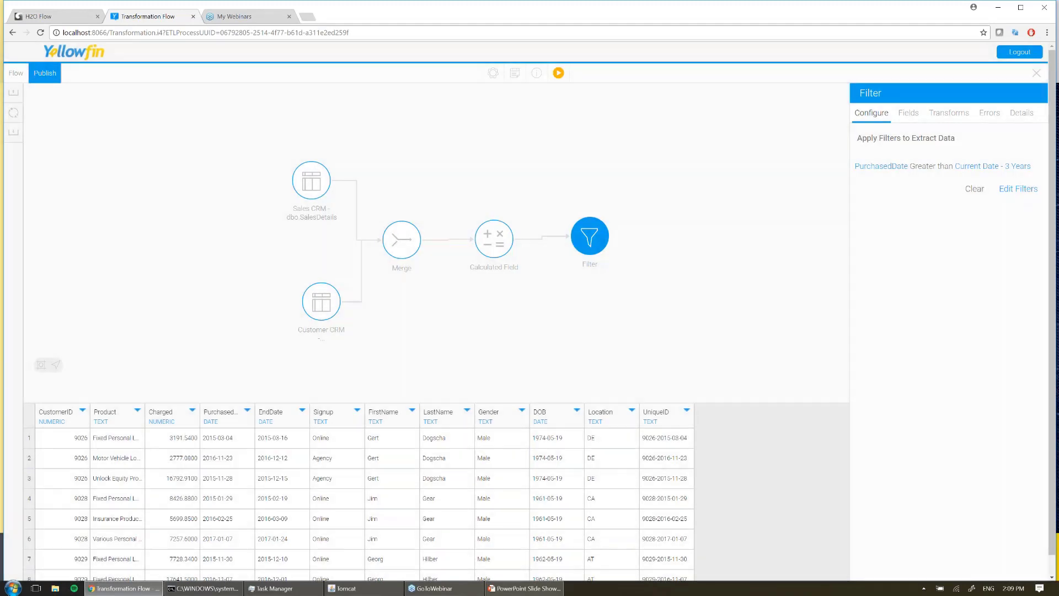
- Apply a Sub-String transform to the Signup field, extracting 3 characters from the left
left_click(357, 411)
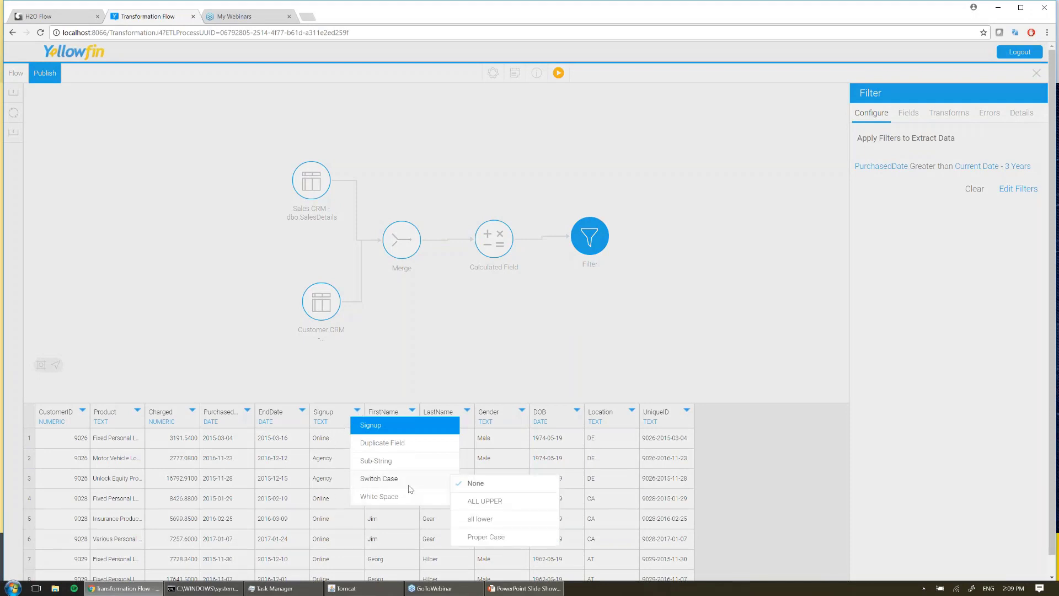
left_click(398, 461)
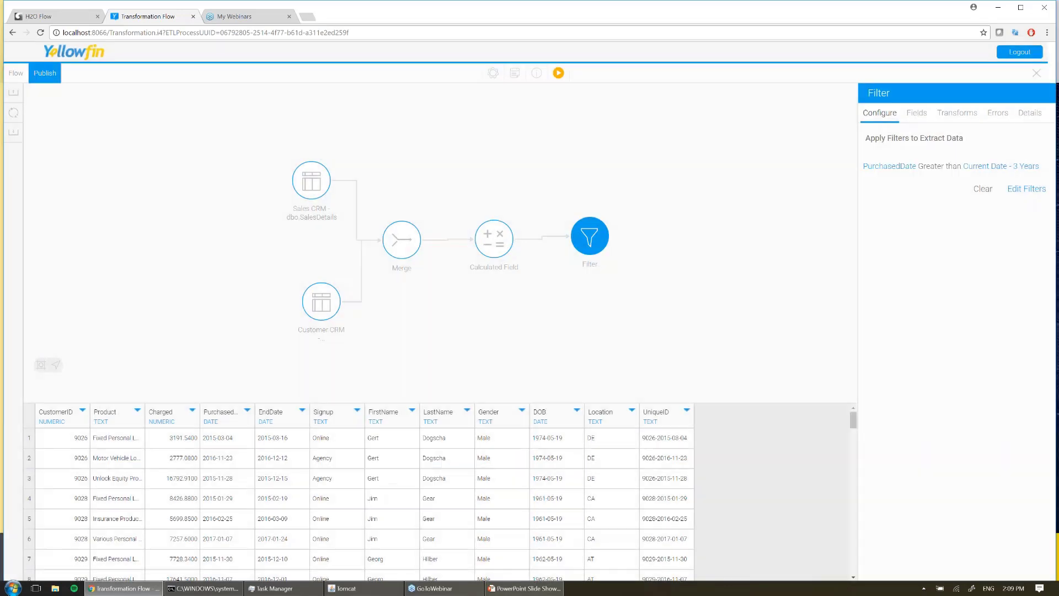
left_click(606, 301)
type("3")
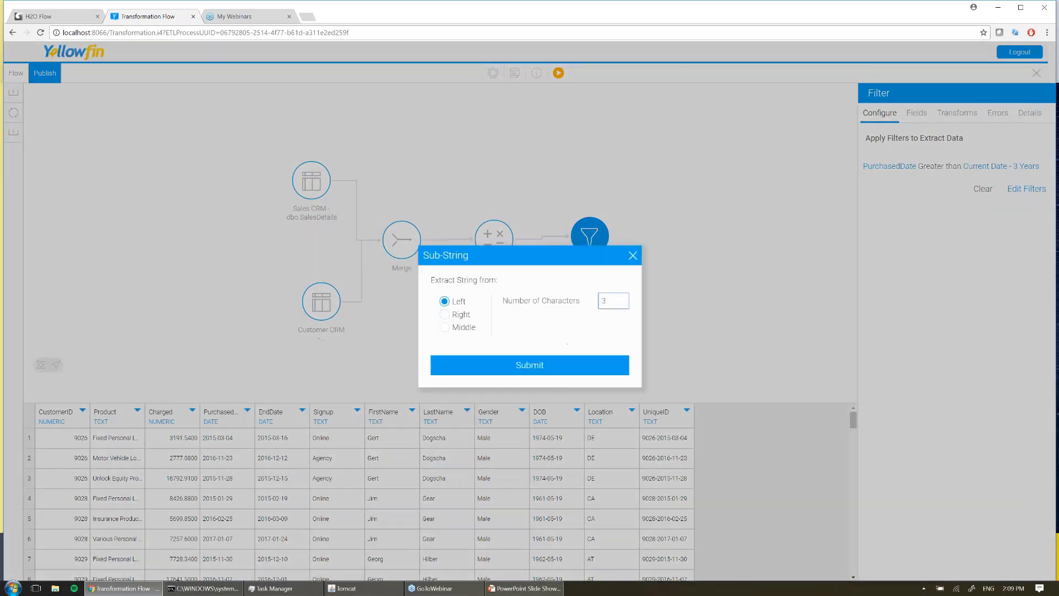
left_click(529, 371)
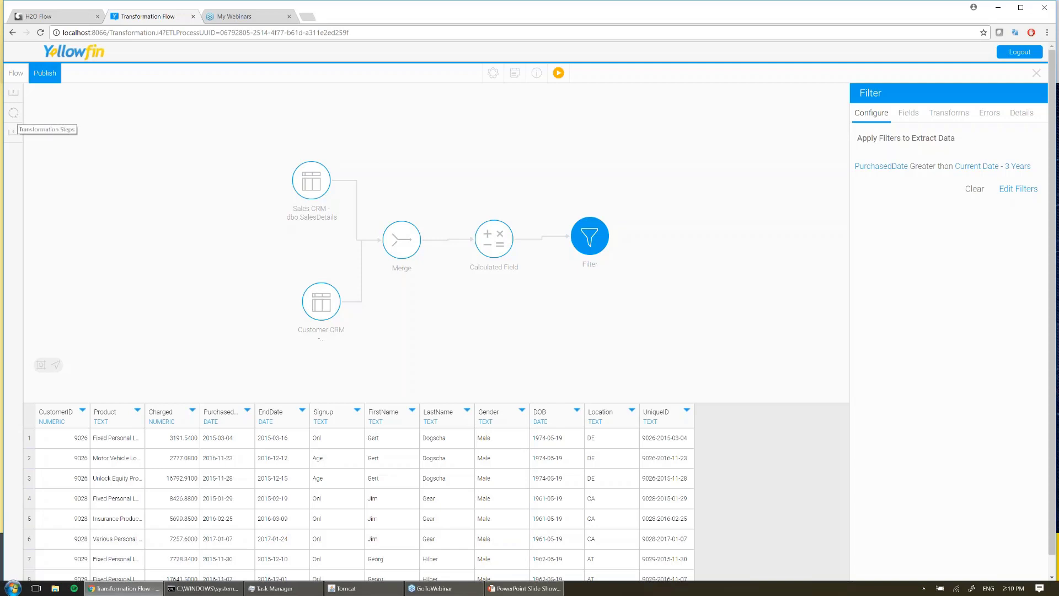
- Add an H2O Model Prediction step to the flow and connect the Filter step to it
left_click(13, 113)
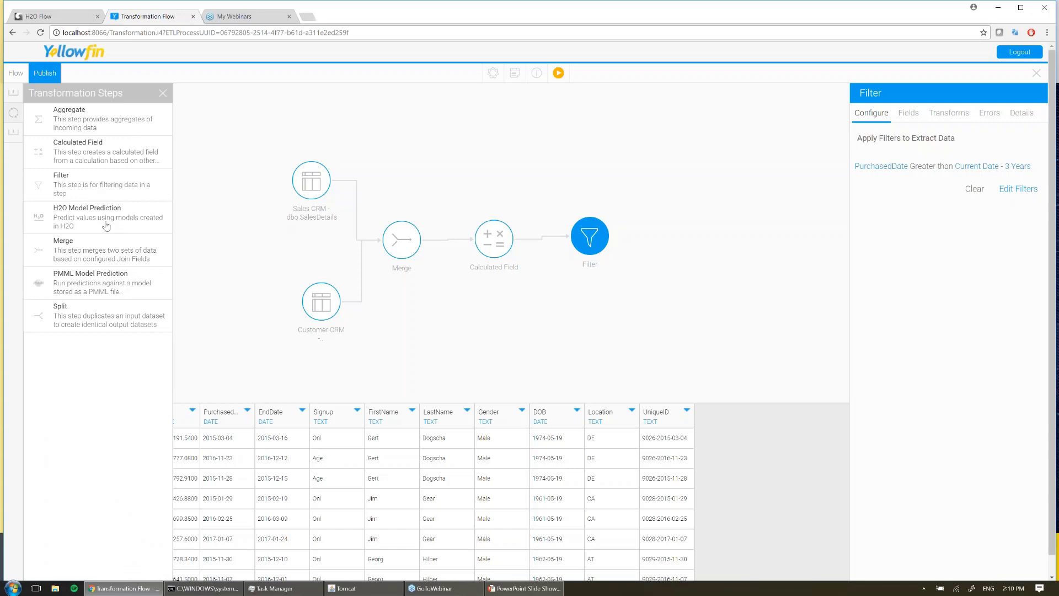
left_click_drag(72, 218, 680, 262)
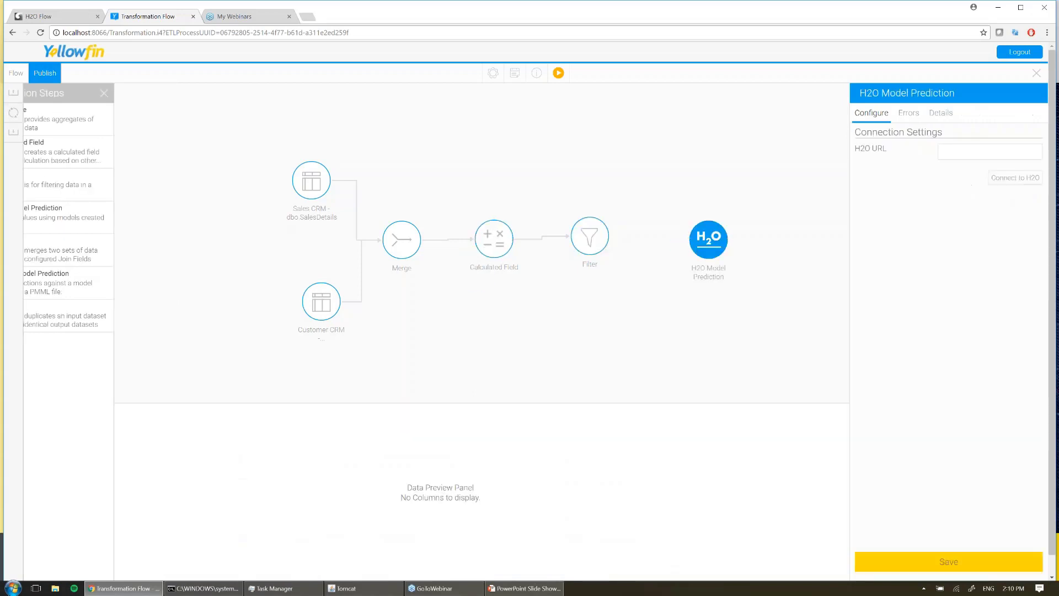
left_click(609, 241)
left_click_drag(610, 237, 708, 246)
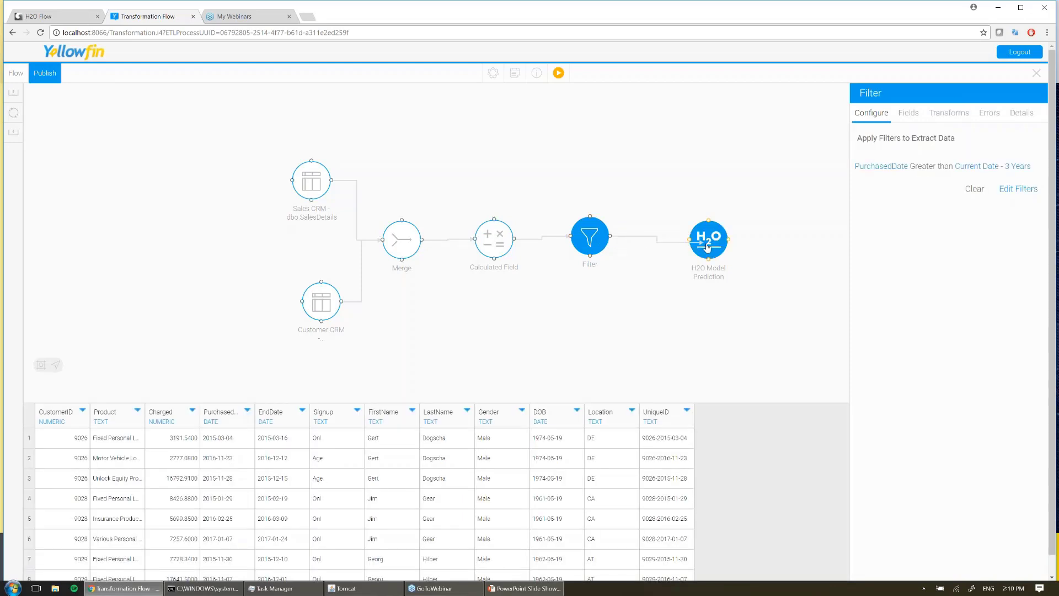
left_click(709, 248)
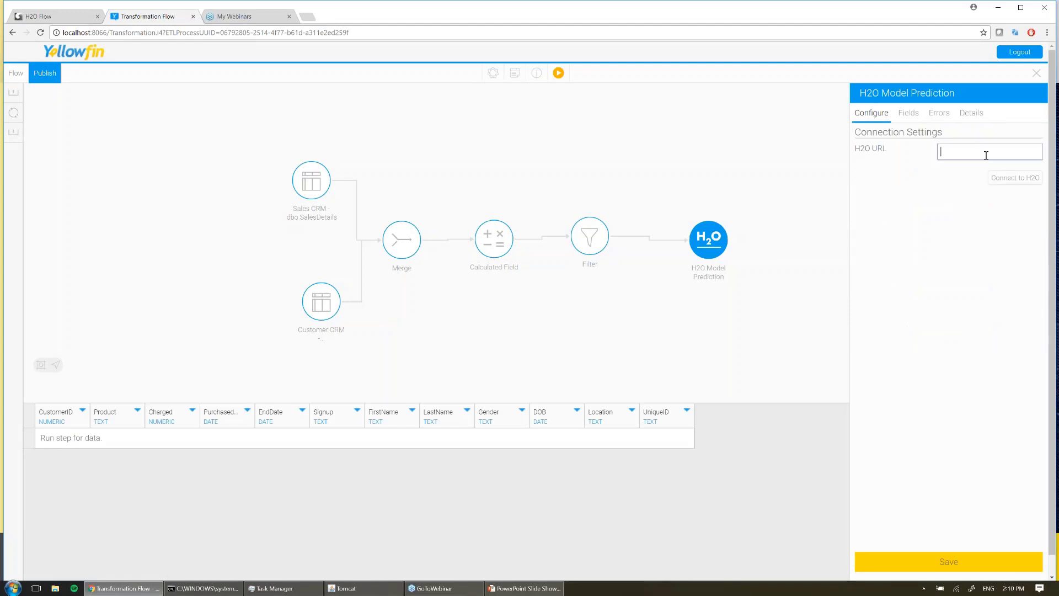
type("http://localhost:54321")
left_click(1028, 180)
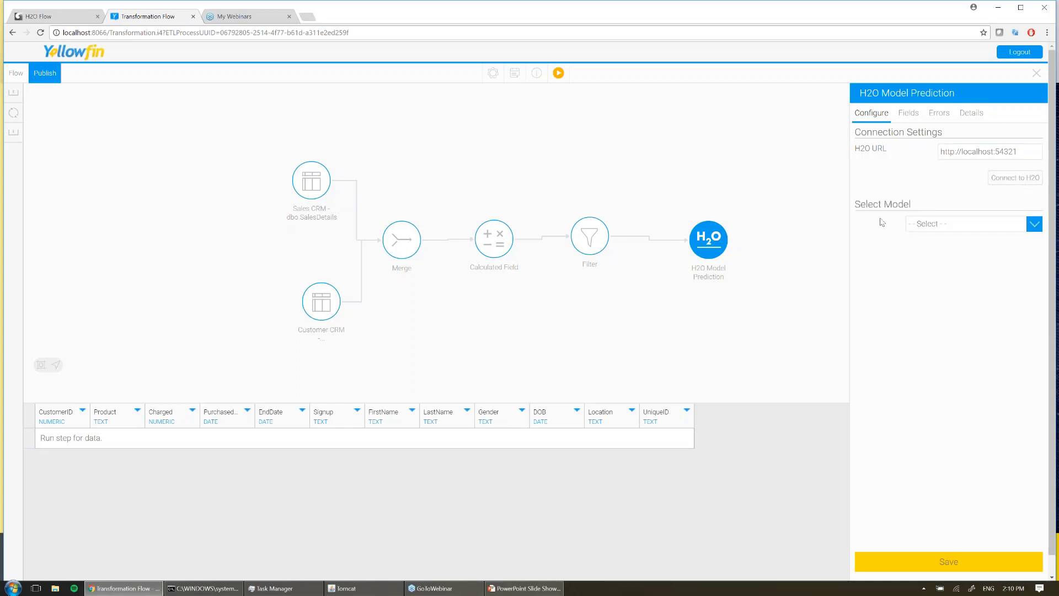
- Select the kmeans model for the H2O prediction and map its Product and Gender inputs to the Product and Gender fields
left_click(943, 226)
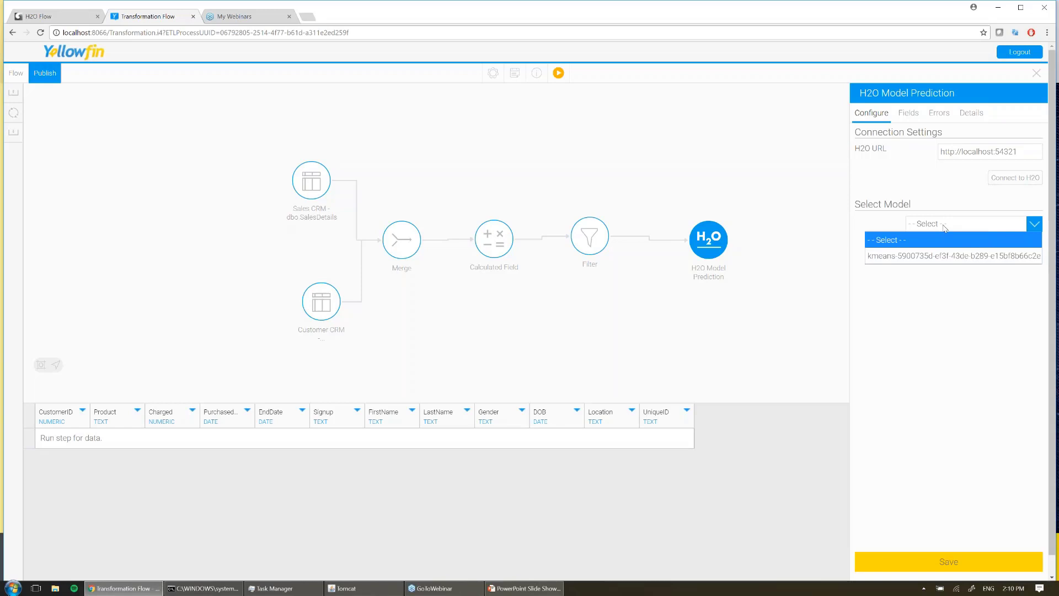
left_click(957, 256)
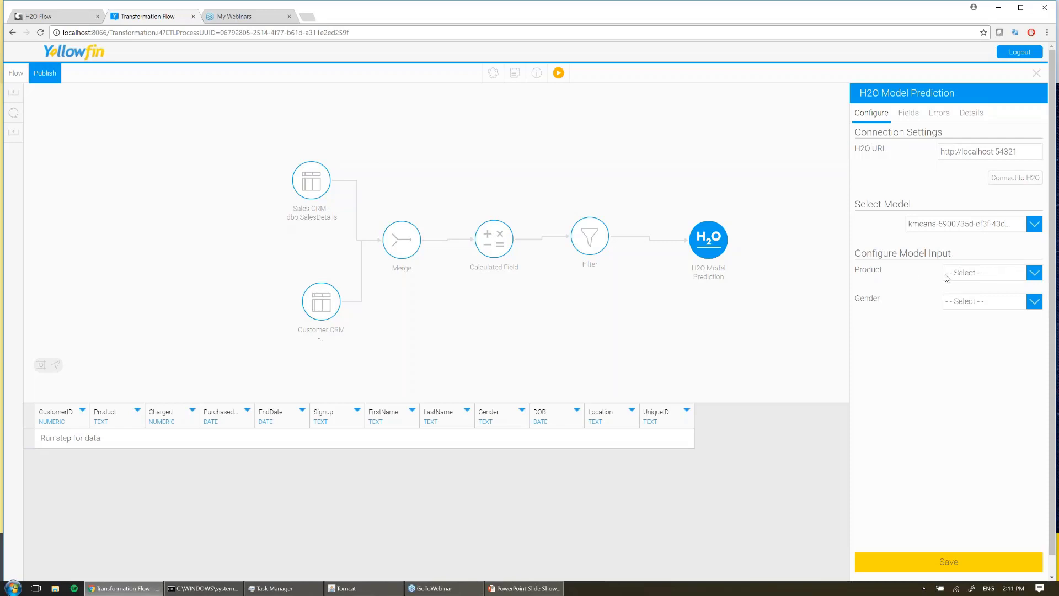
left_click(957, 278)
left_click(972, 323)
left_click(968, 303)
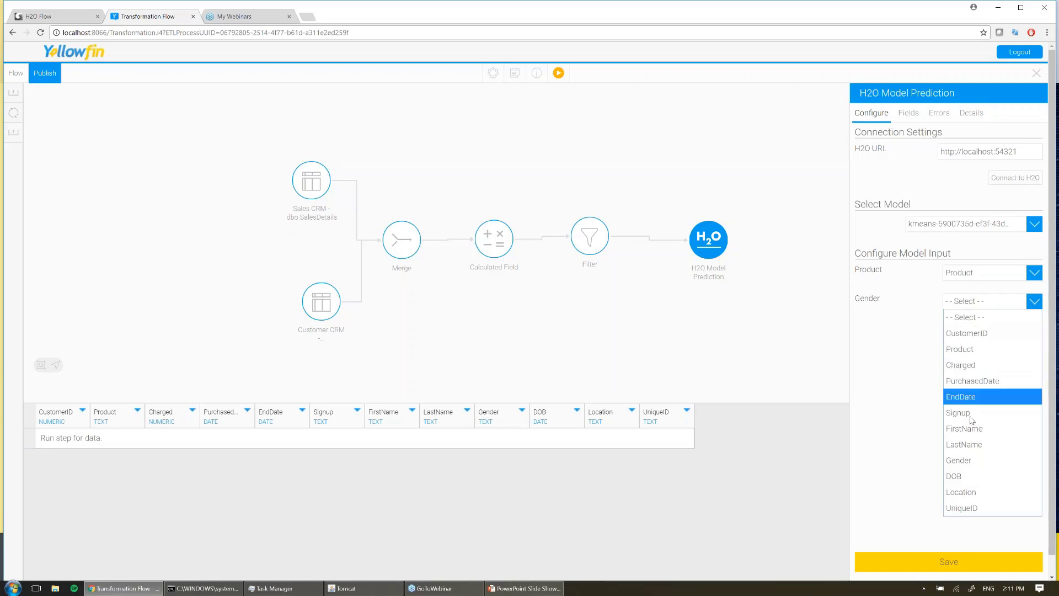
left_click(960, 460)
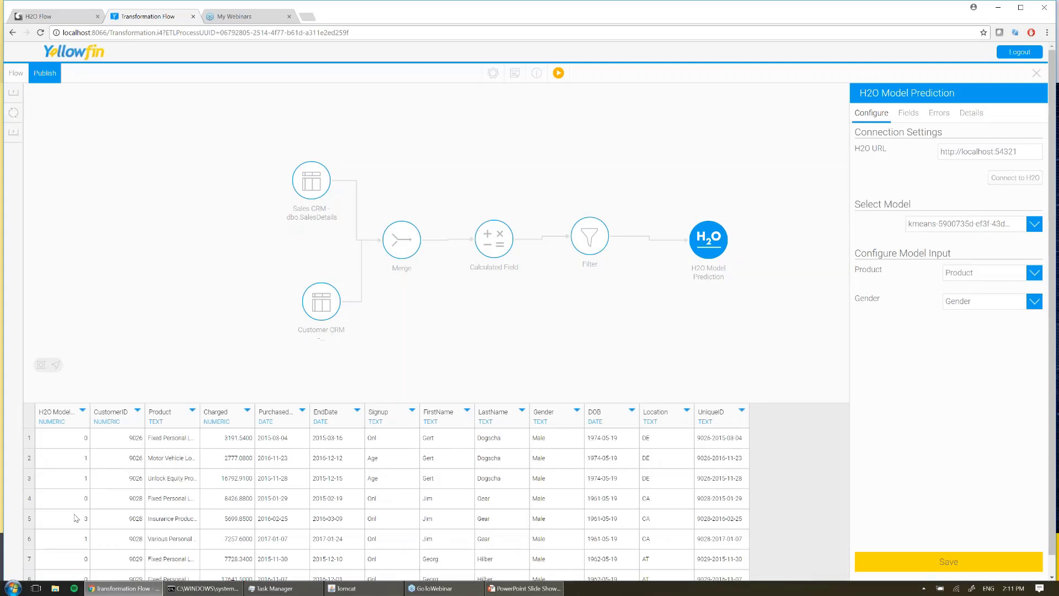
- Rename the prediction result column in the data preview to ModelOutput and deselect the H2O step
double_click(62, 411)
type("ModelOutput")
left_click(183, 381)
left_click(583, 337)
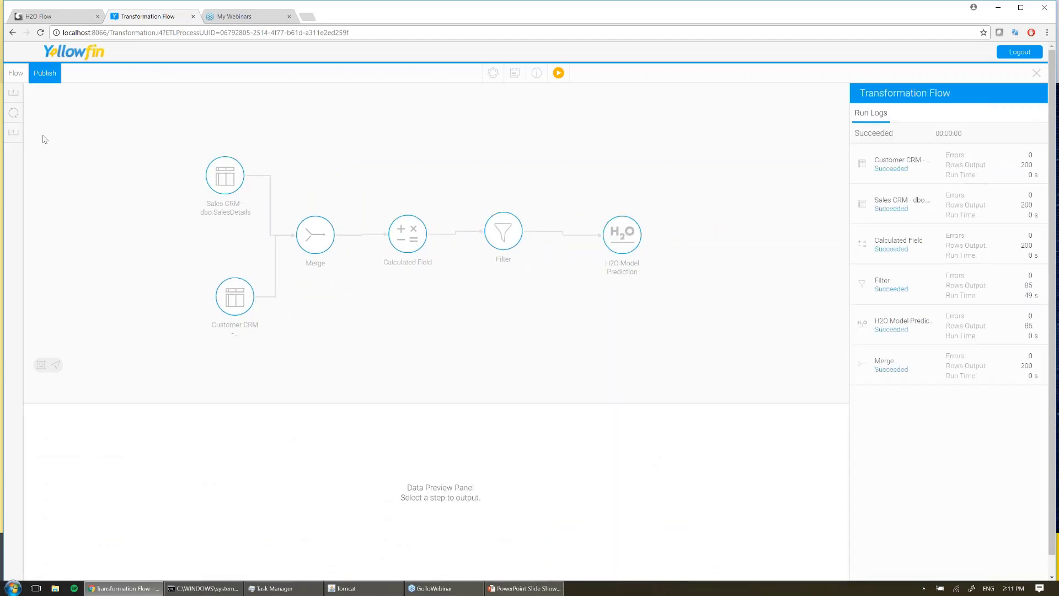
- Add an Output to SQL Database step to the flow and connect the H2O Model Prediction step to it
left_click(14, 136)
left_click_drag(100, 113, 728, 233)
left_click_drag(640, 238, 726, 236)
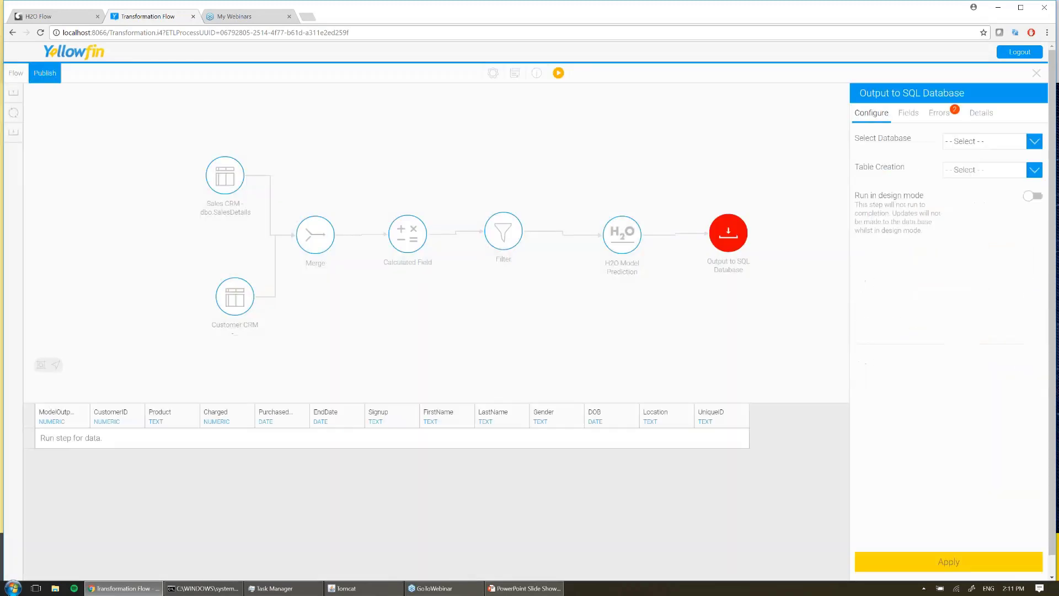
- Set the output database to Data Warehouse with table creation Create If Does Not Exist, and enable running in design mode
left_click(991, 144)
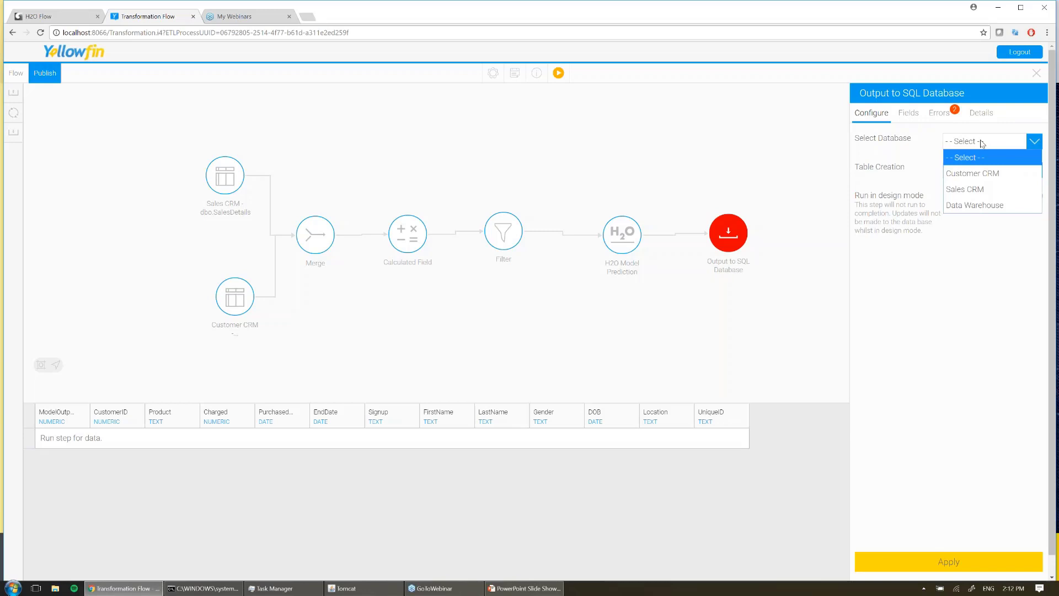
left_click(993, 208)
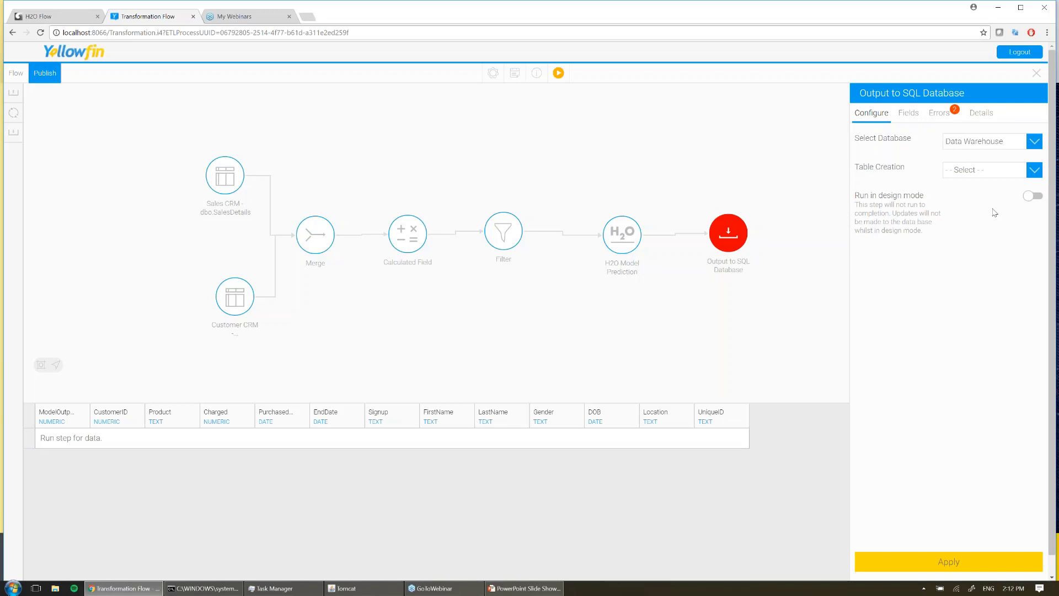
left_click(975, 170)
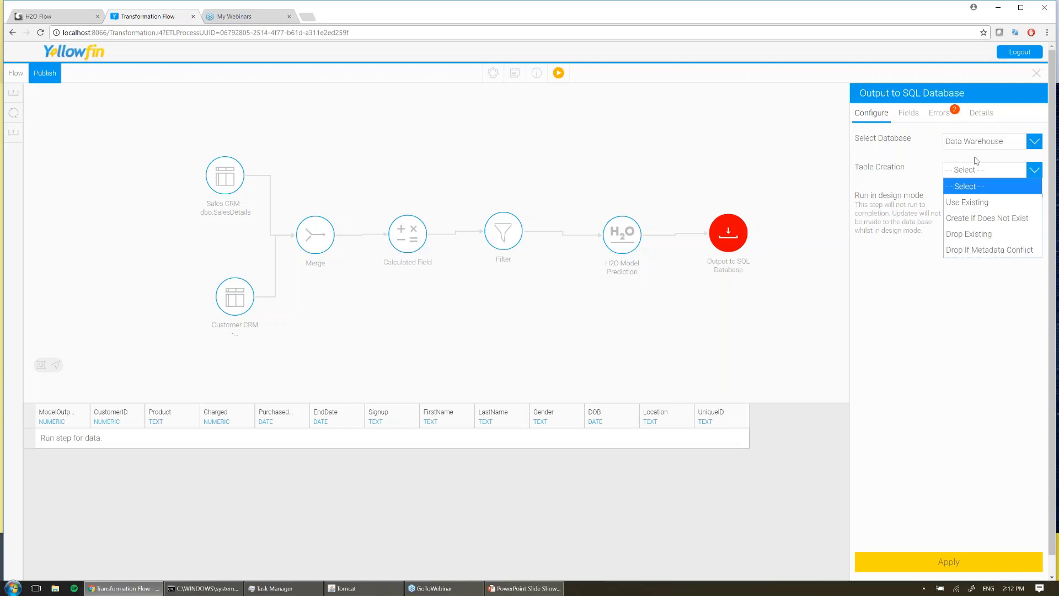
left_click(1011, 219)
left_click(1025, 195)
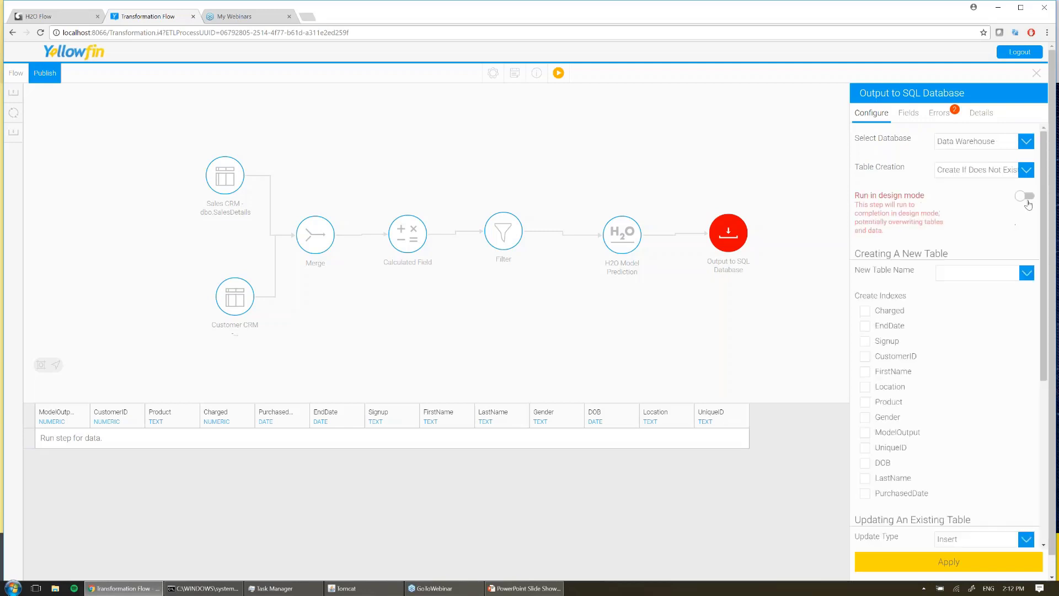
- Name the new output table CustomerAndSalesCombined, create an index on UniqueID, and apply the output configuration
left_click(959, 271)
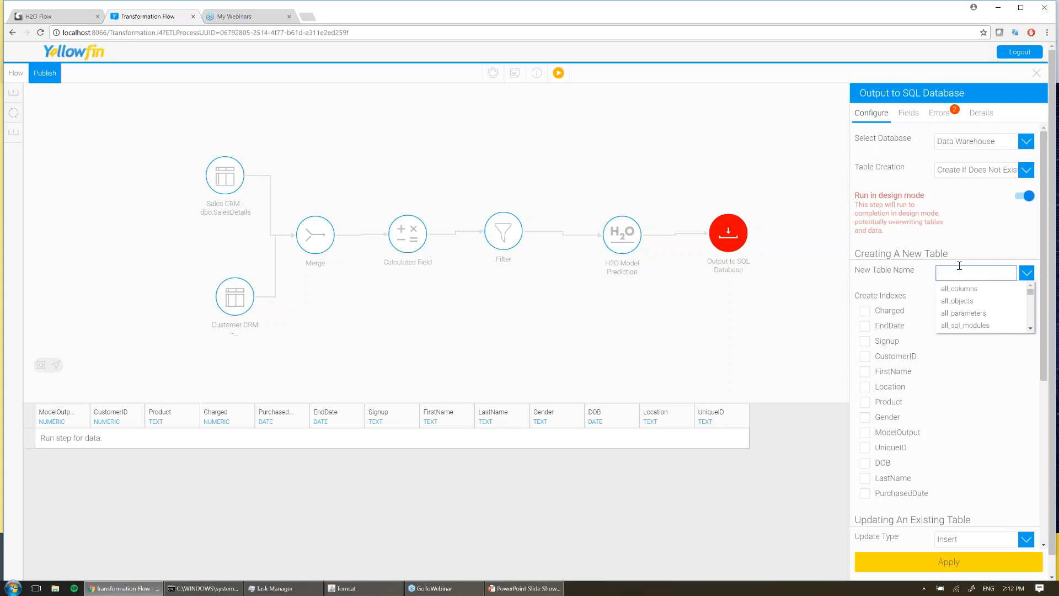
type("Custo")
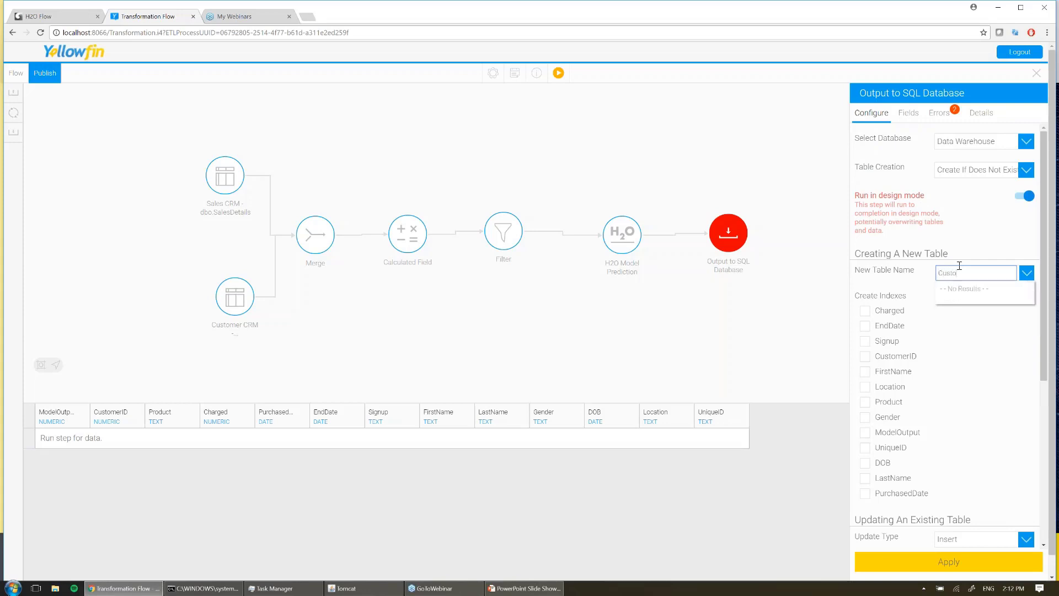
type("merAndSale")
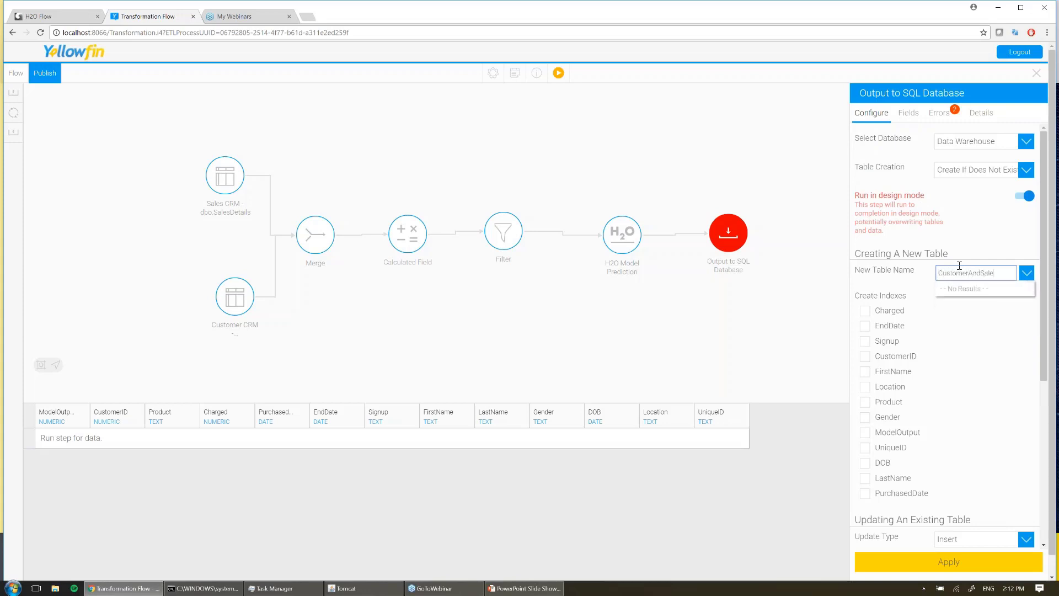
type("sCombined")
left_click(949, 324)
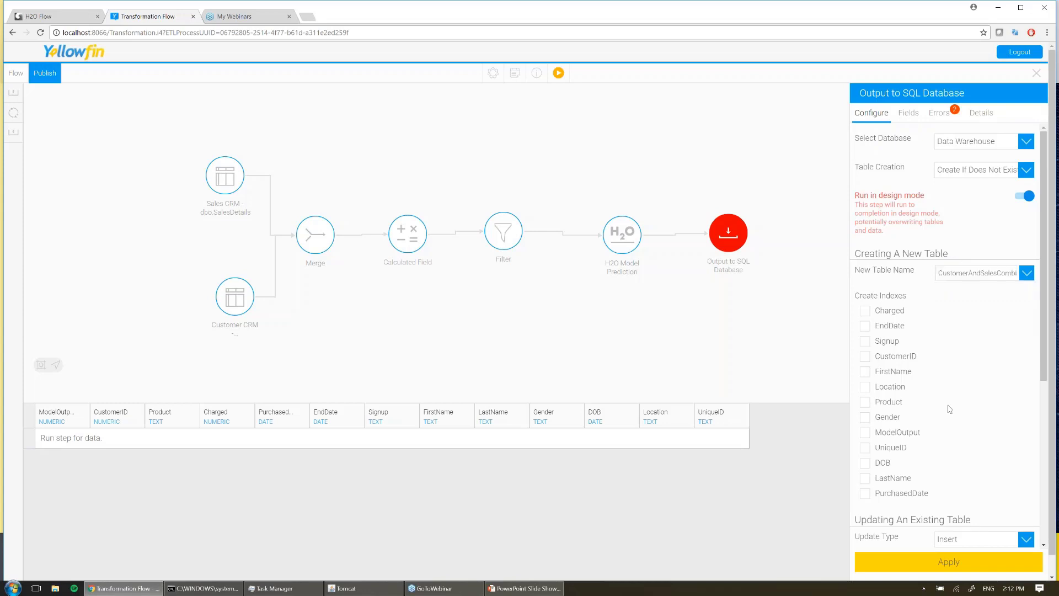
left_click(890, 448)
left_click(949, 562)
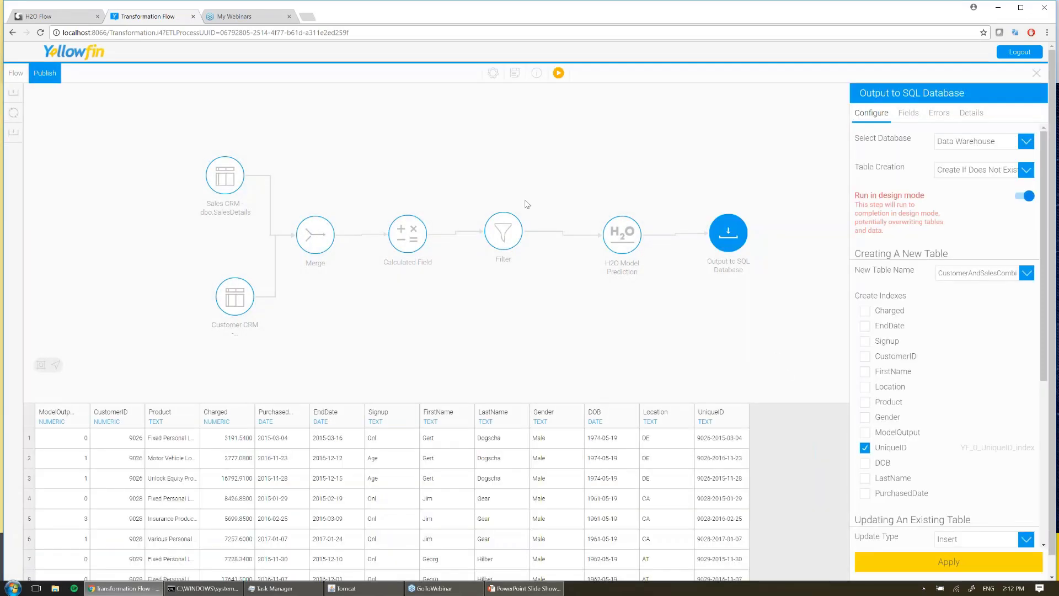
- Check the transformation flow's scheduling options without enabling a schedule
left_click(515, 73)
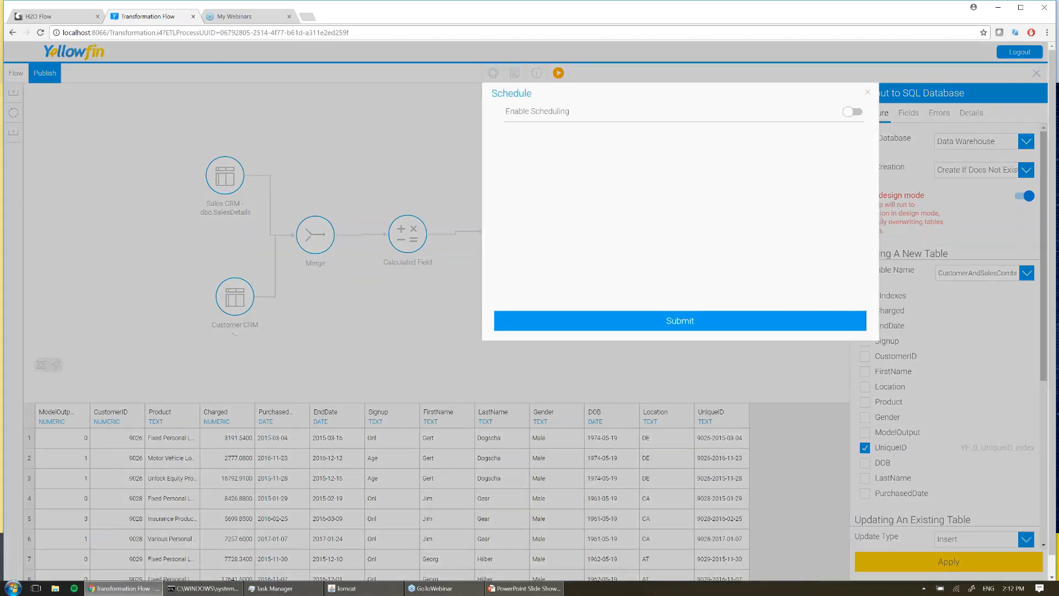
left_click(868, 92)
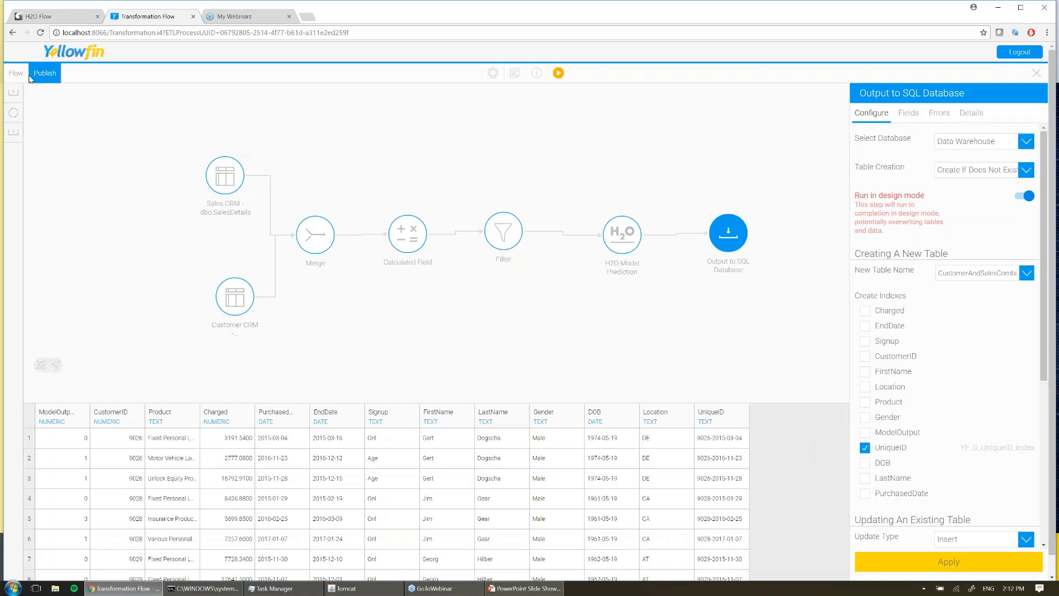
- Publish the transformation flow as "1. Sales and Customers" in the My Things folder, Other Things subfolder, with public access
left_click(46, 76)
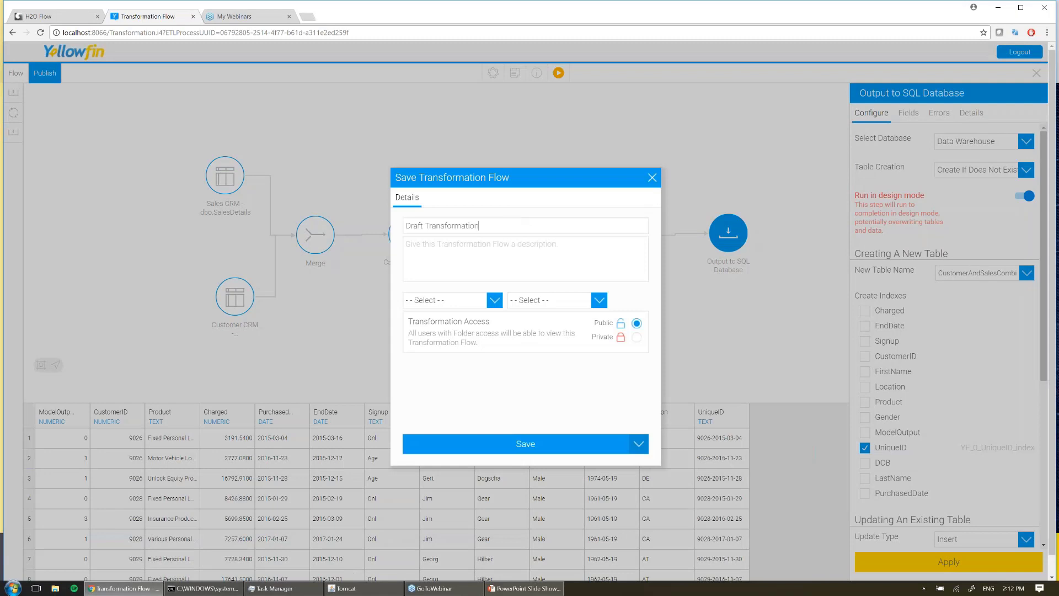
type("1. Sales and Customers")
left_click(441, 302)
left_click(428, 362)
left_click(544, 307)
left_click(542, 333)
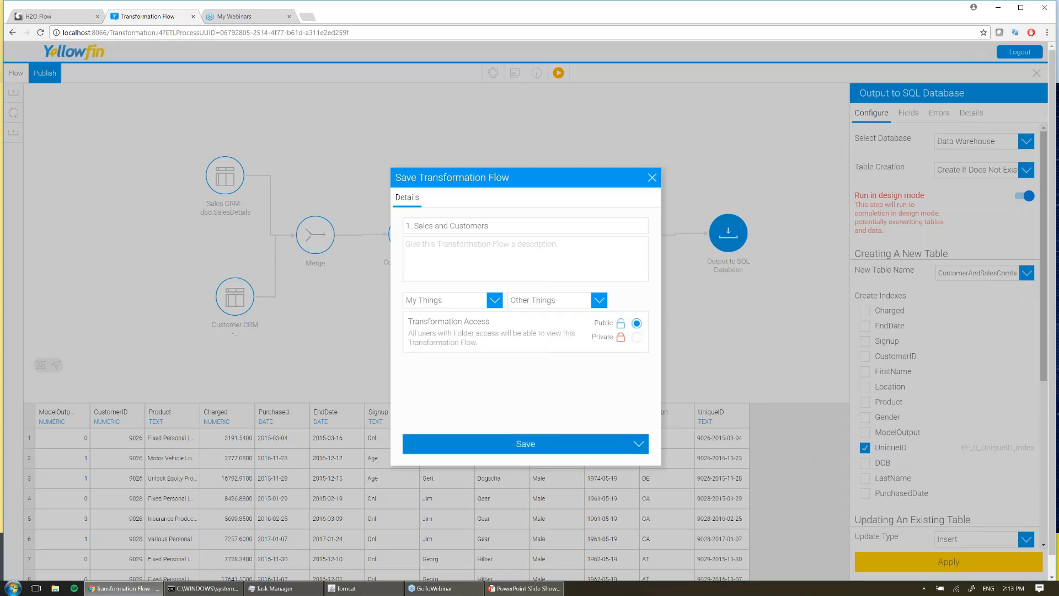
left_click(552, 443)
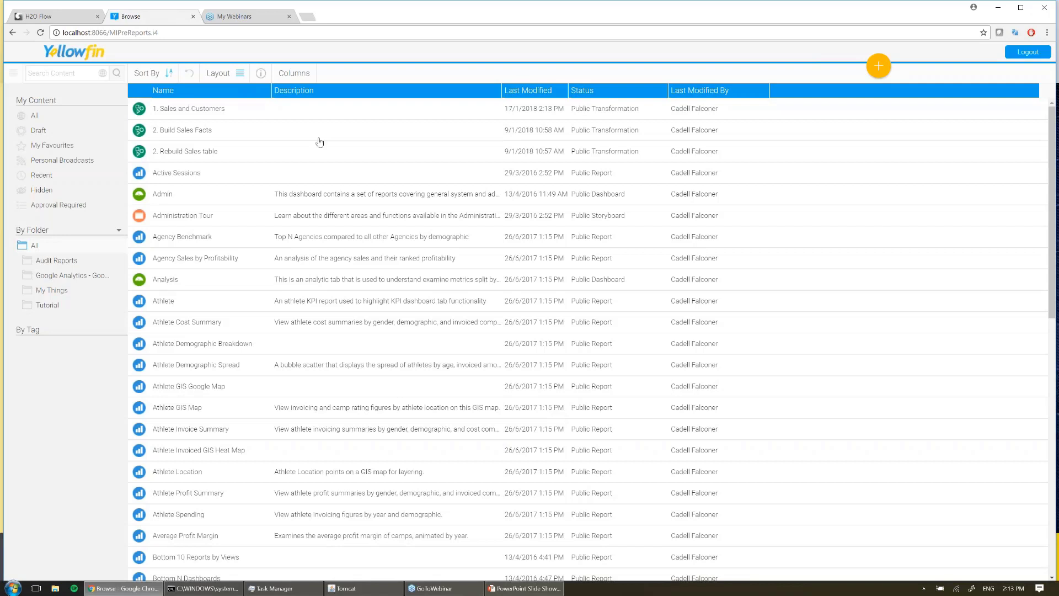
- Run the "1. Sales and Customers" transformation from the content list and acknowledge its submission
right_click(307, 114)
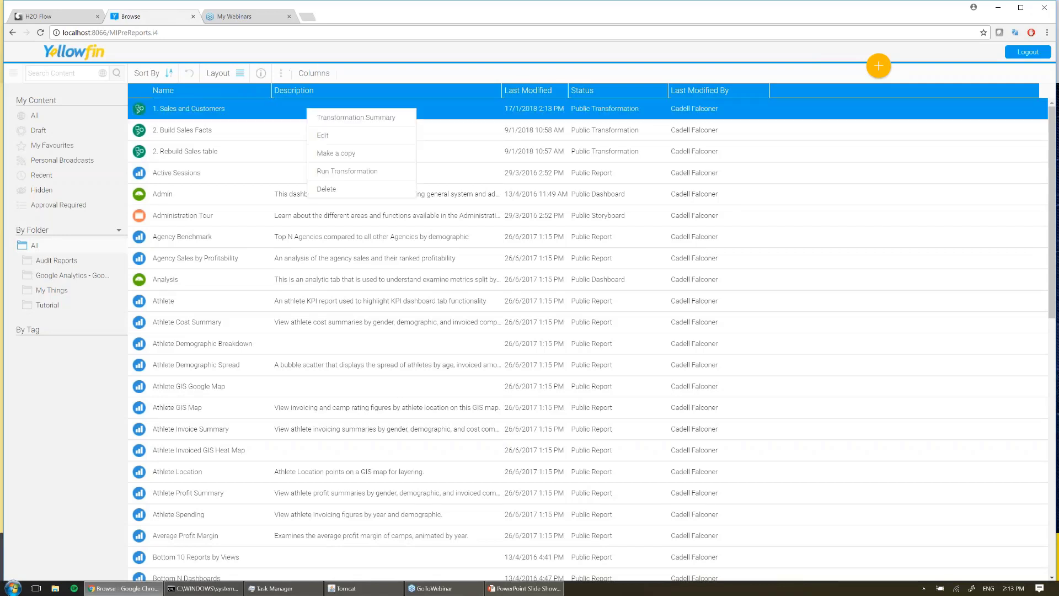
left_click(369, 173)
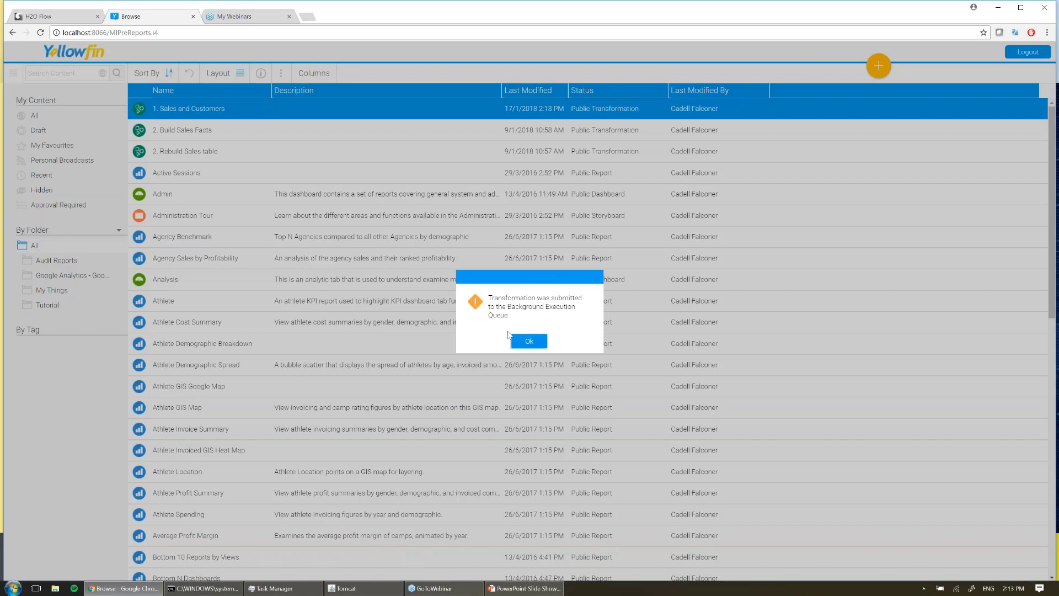
left_click(528, 340)
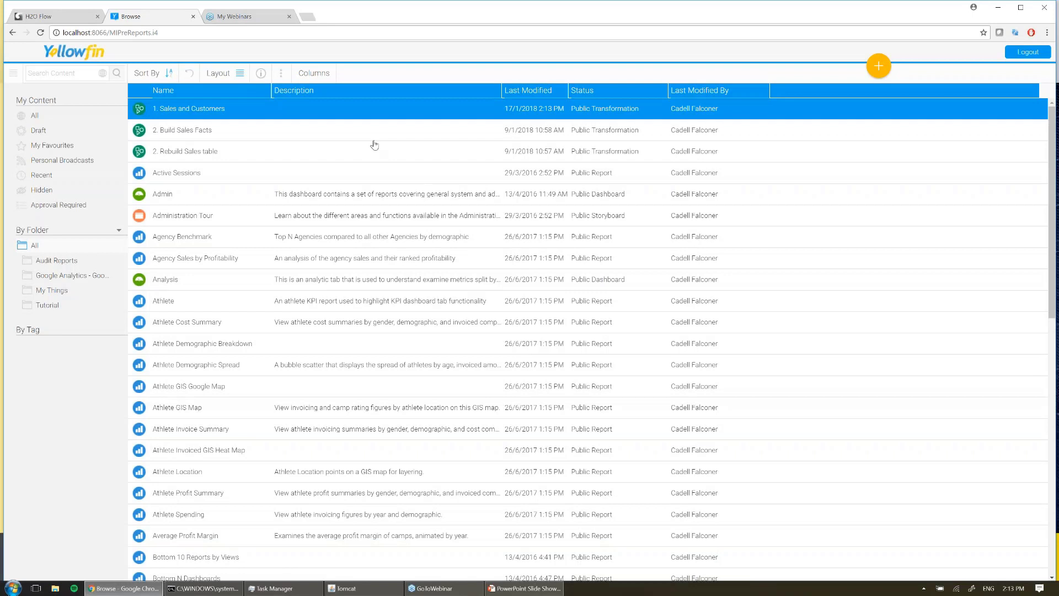
- Review the run history of "1. Sales and Customers" in its transformation summary, checking each step's result
right_click(370, 114)
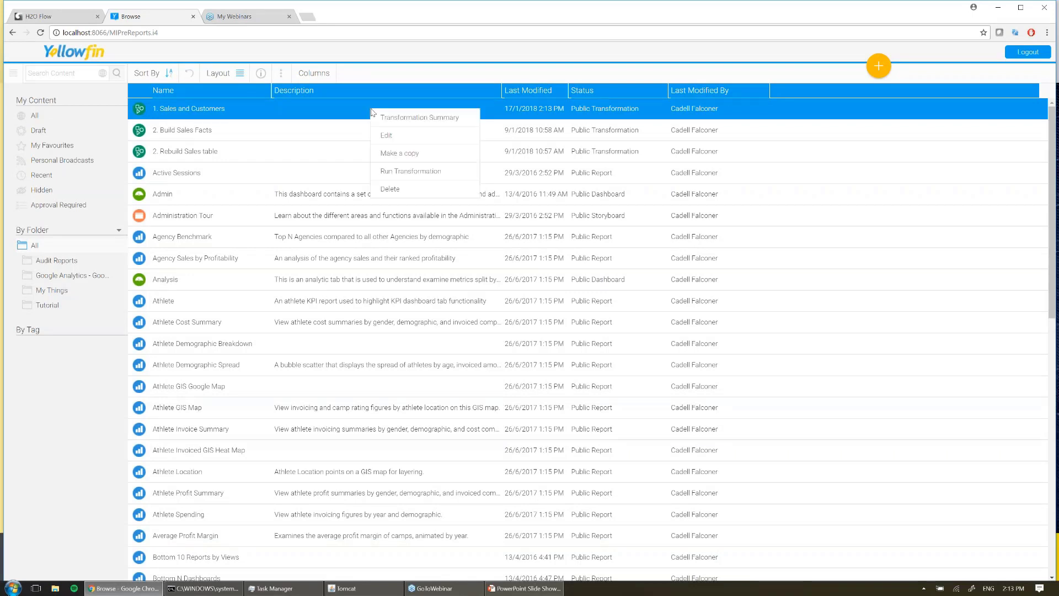
left_click(420, 118)
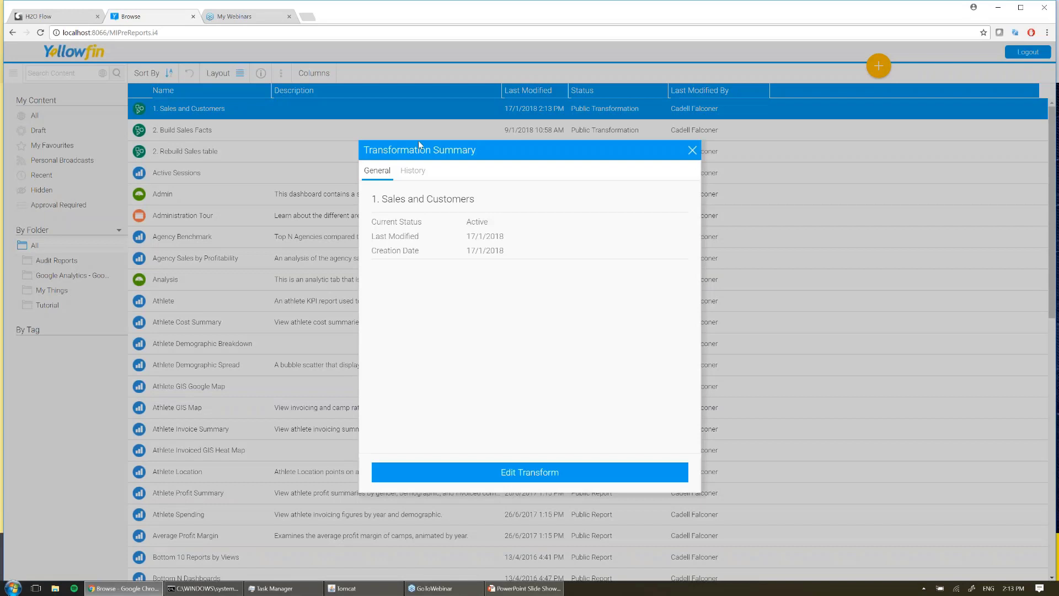
left_click(413, 171)
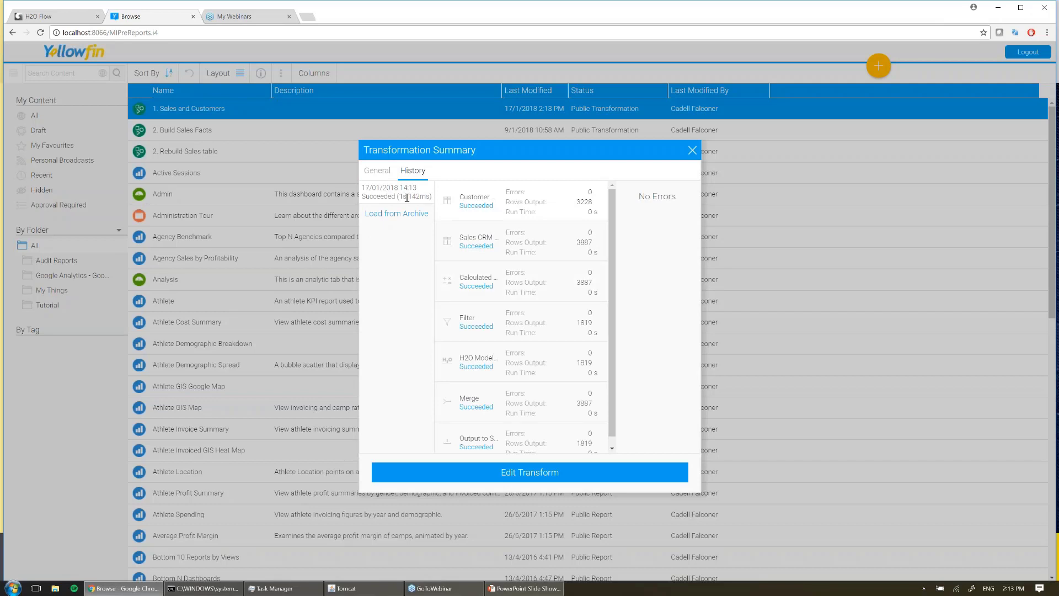
scroll(521, 318, "down", 1)
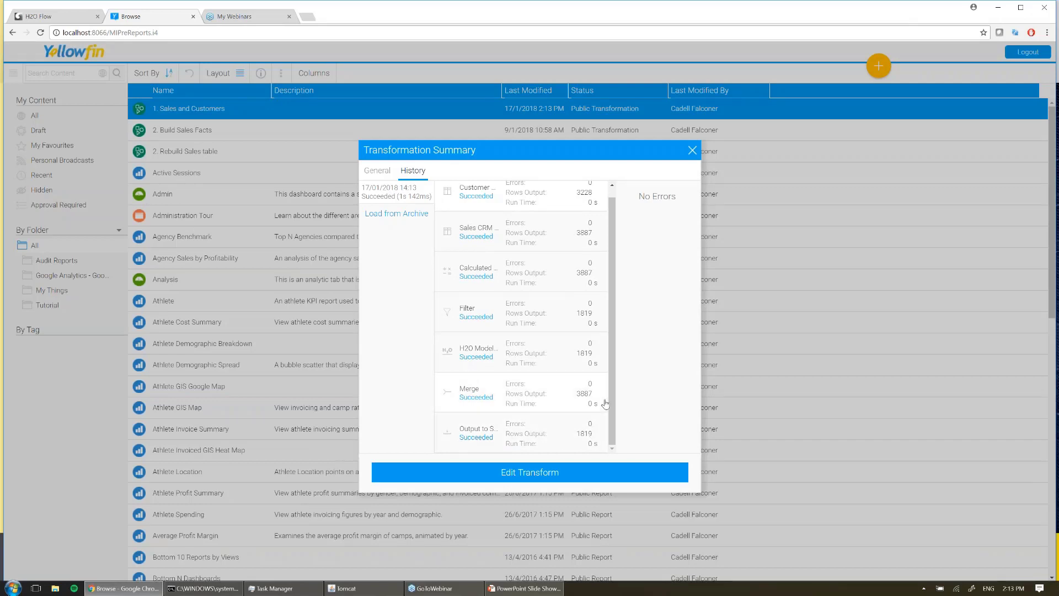
left_click(692, 152)
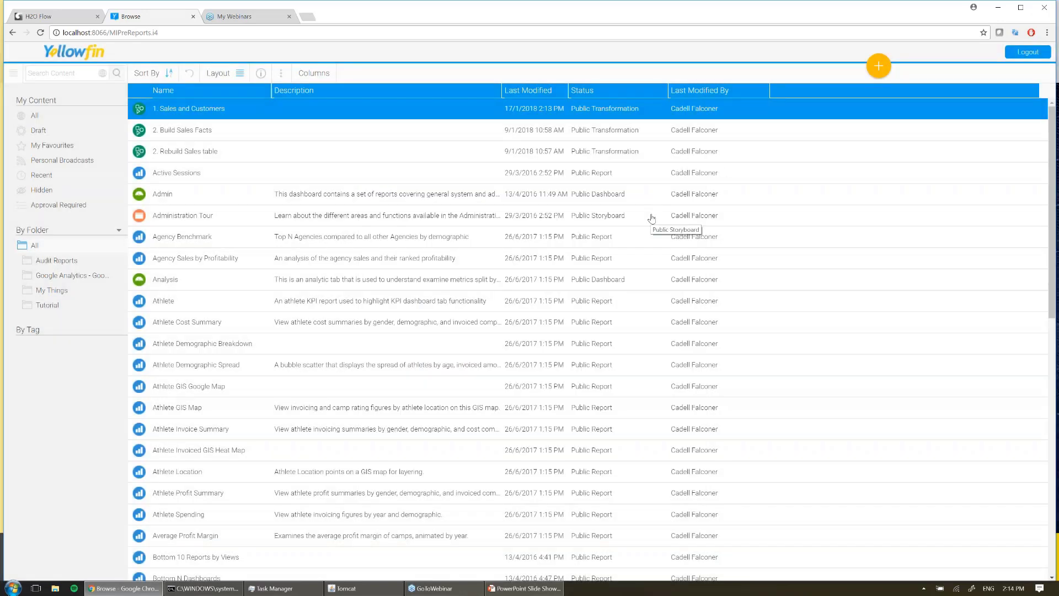
- Create a new transformation flow and add an Extract from Single Third Party Table step to it
left_click(877, 67)
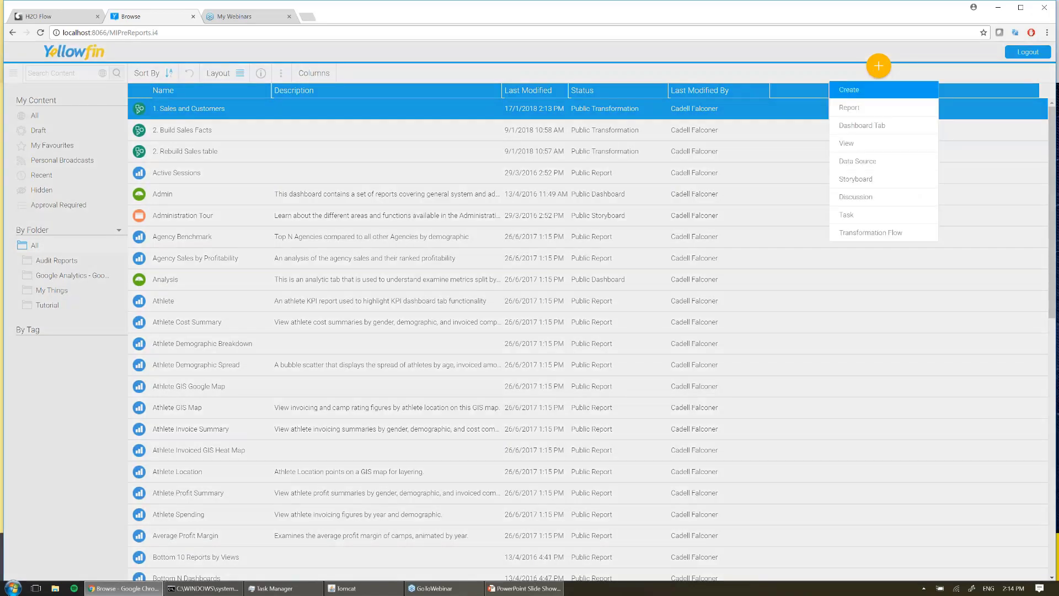
left_click(879, 237)
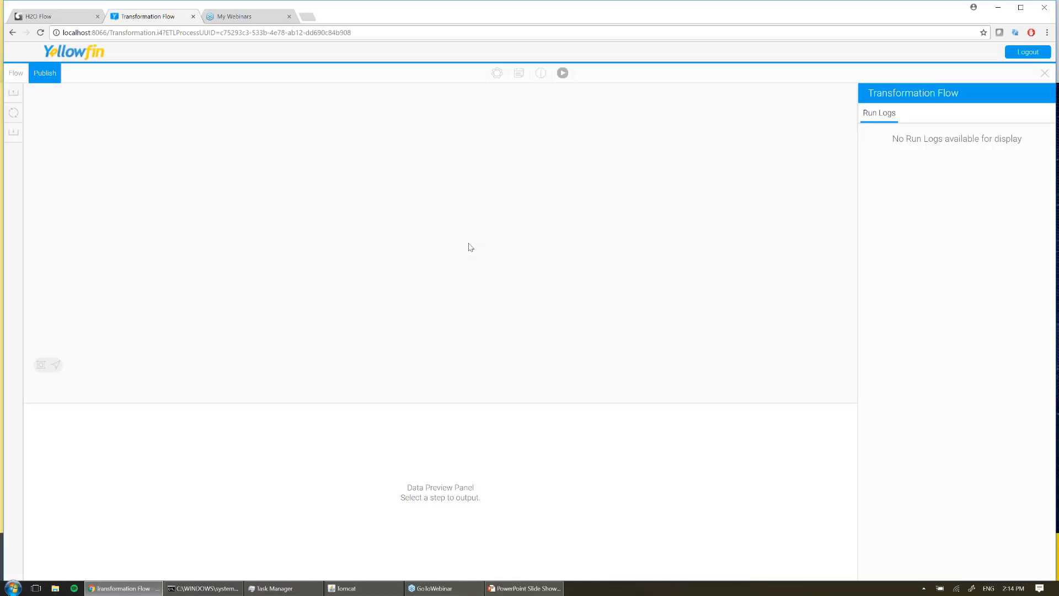
left_click(31, 89)
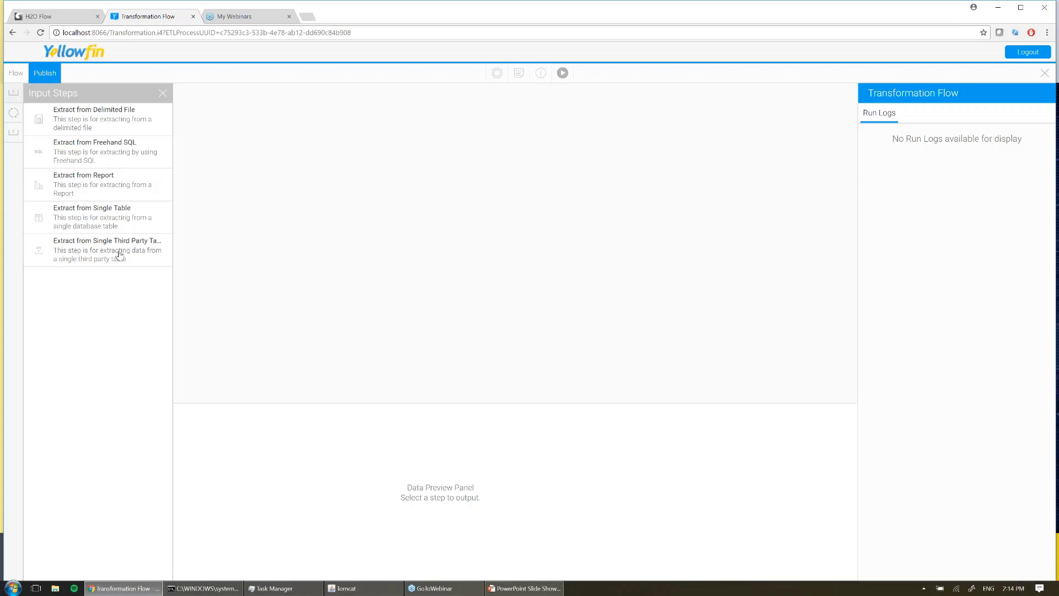
left_click_drag(119, 254, 250, 243)
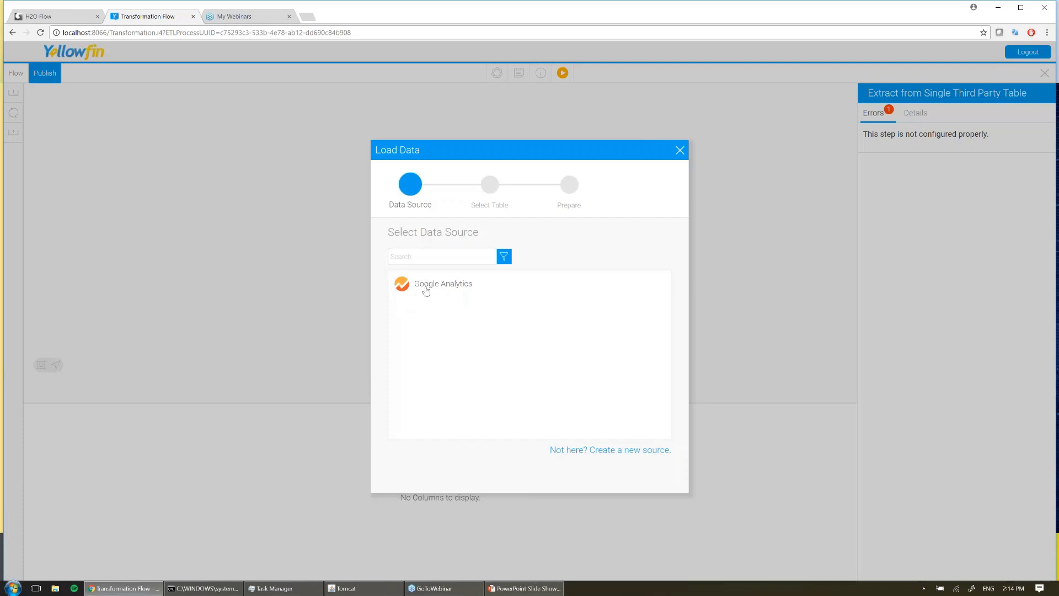
- Load the All Columns table from the Google Analytics data source into the extract step
left_click(426, 286)
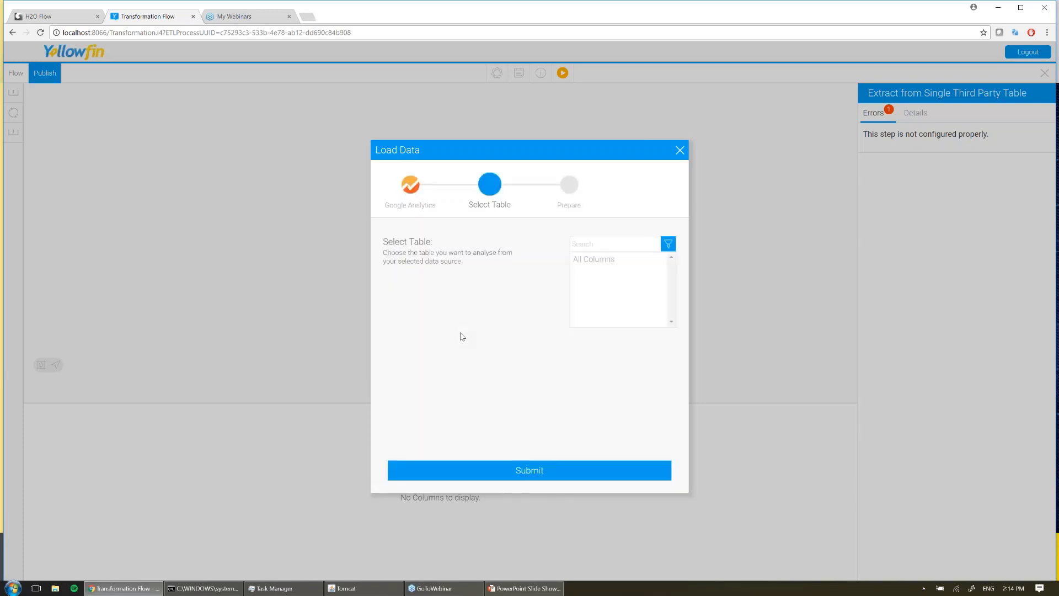
left_click(593, 261)
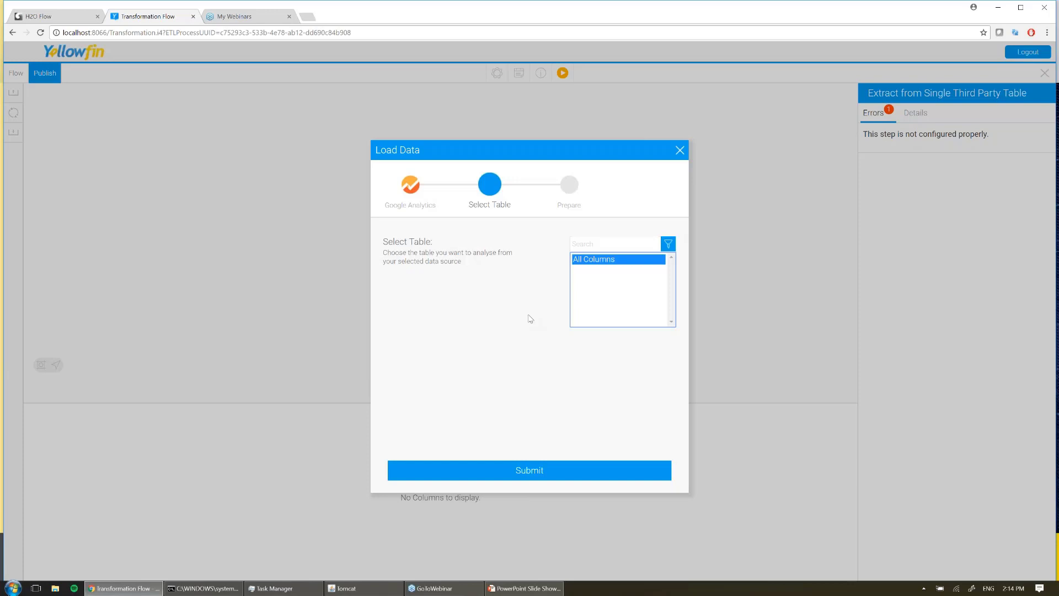
left_click(593, 469)
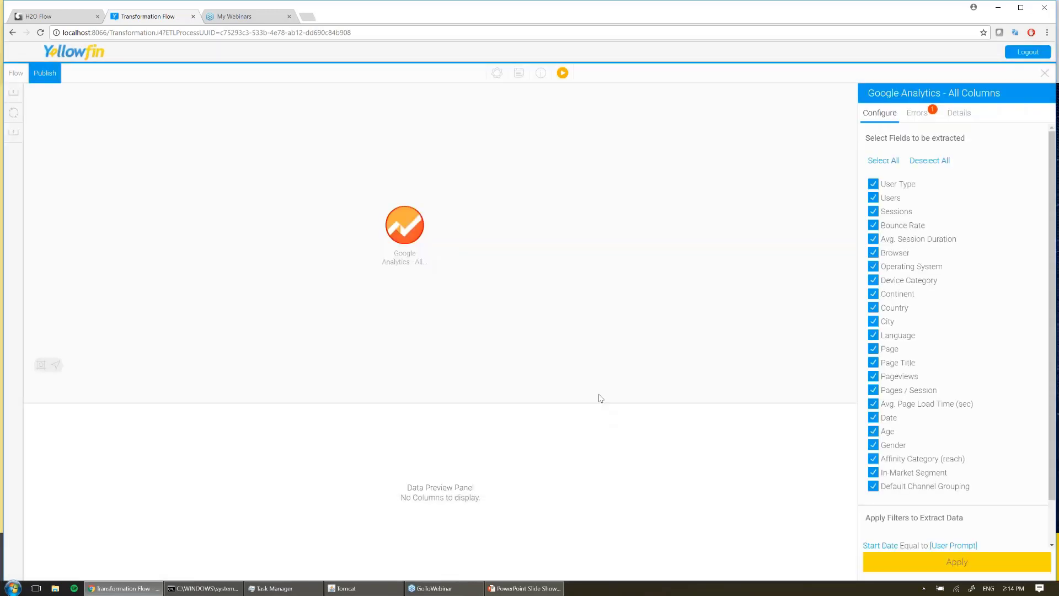
- Limit the extracted Google Analytics fields to User Type, Users, Sessions, Bounce Rate, Avg. Session Duration, Browser and Continent
left_click(931, 160)
left_click(873, 184)
left_click(873, 197)
left_click(873, 211)
left_click(873, 225)
left_click(873, 238)
left_click(874, 252)
left_click(873, 294)
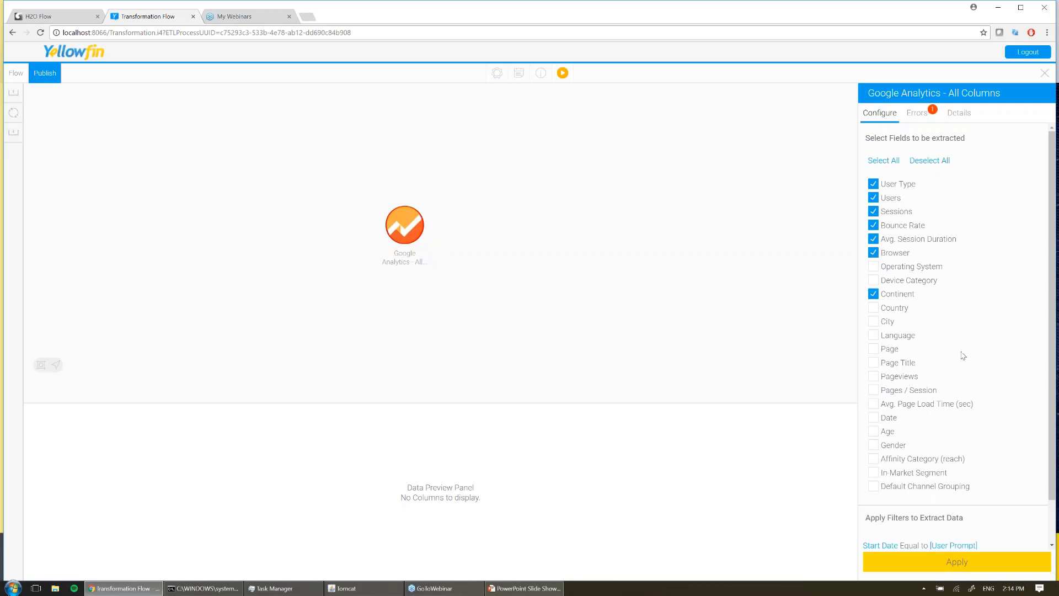
- Edit the extract filters and set Start Date to a dynamic value of Current Date - 1 Day
scroll(958, 355, "down", 1)
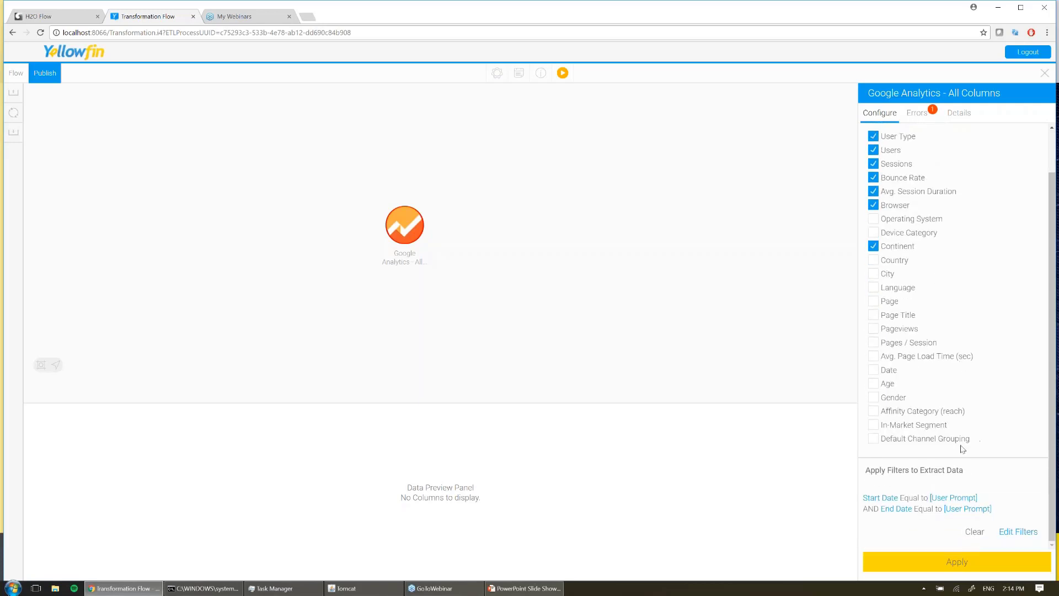
left_click(1020, 533)
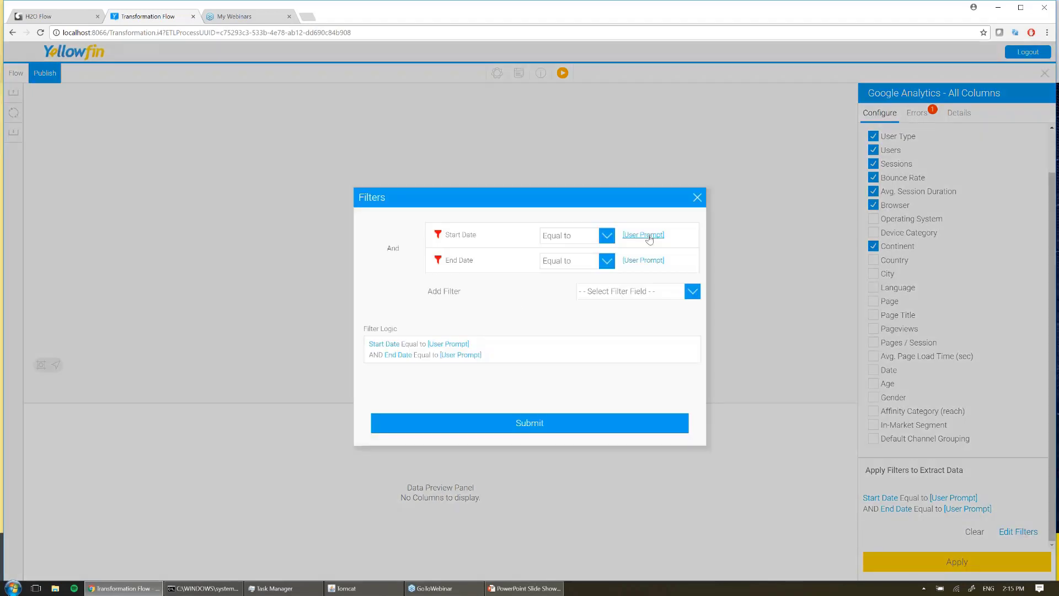
left_click(650, 238)
left_click(533, 282)
left_click(524, 311)
left_click(551, 283)
type("1")
left_click(553, 419)
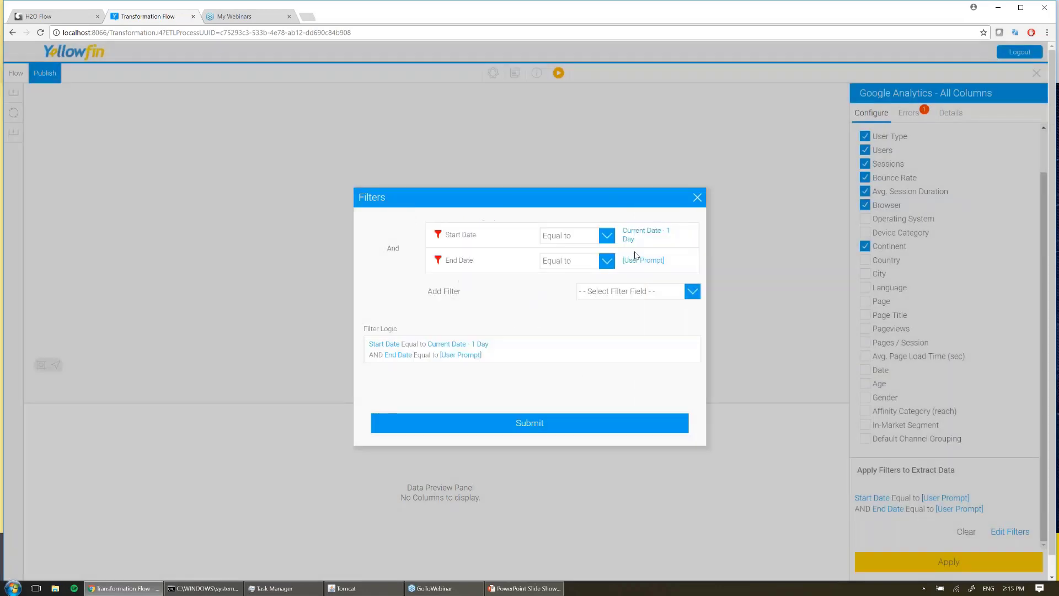
- Set the End Date filter to the dynamic Current Date with a 0-day offset and submit the extract filters
left_click(649, 261)
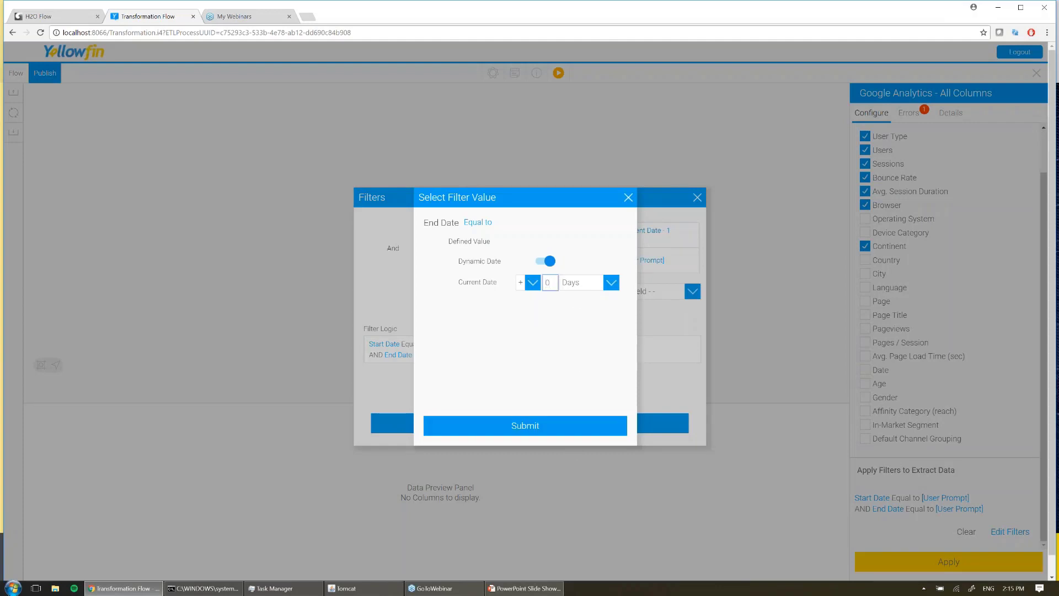
left_click(557, 424)
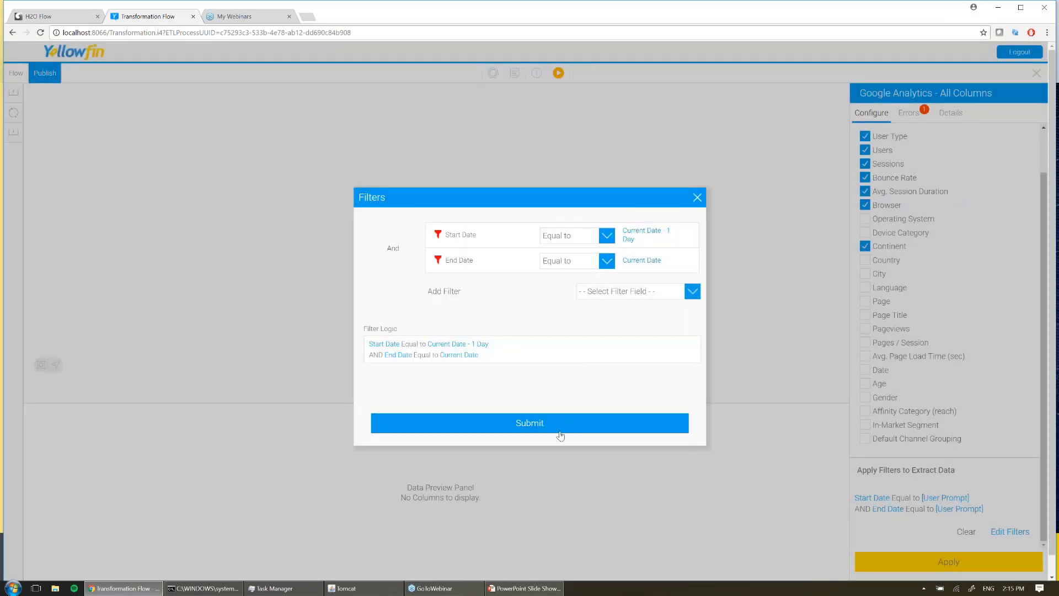
left_click(558, 429)
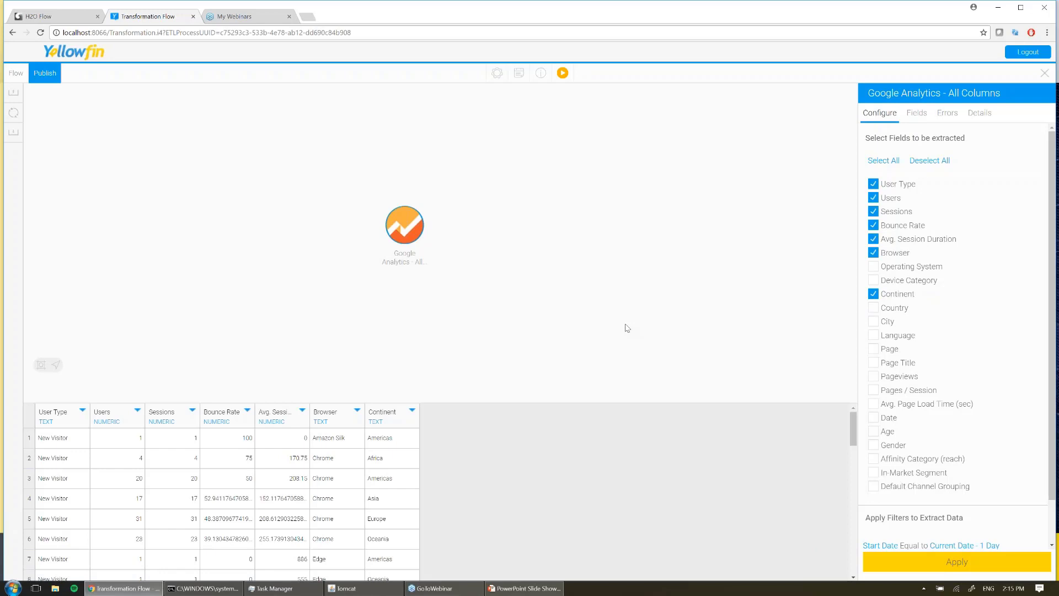
- Add an Output to SQL Database step beside the Google Analytics step and connect the two
left_click(21, 141)
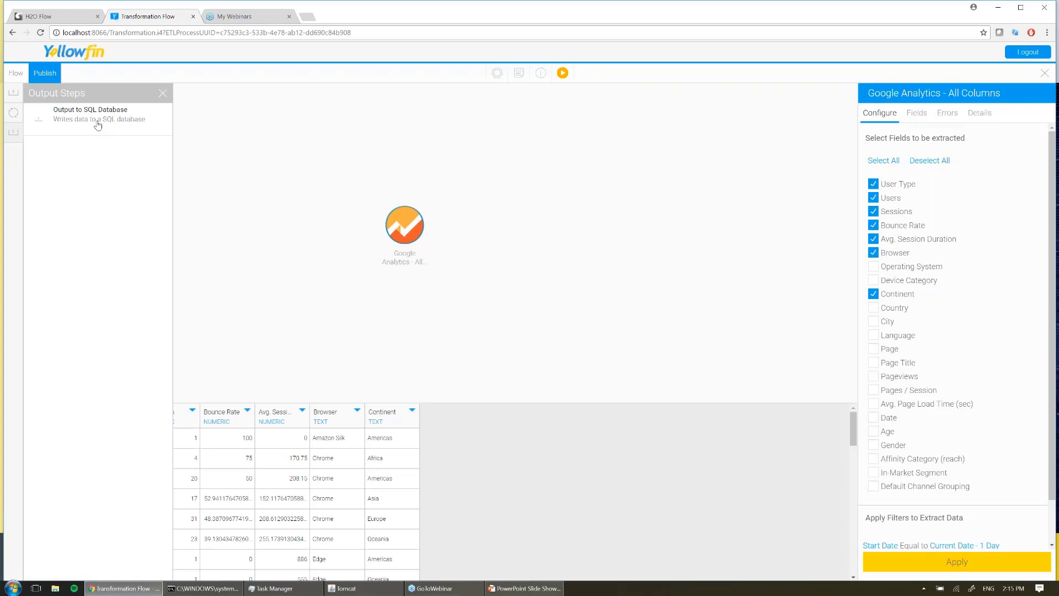
left_click_drag(117, 114, 546, 230)
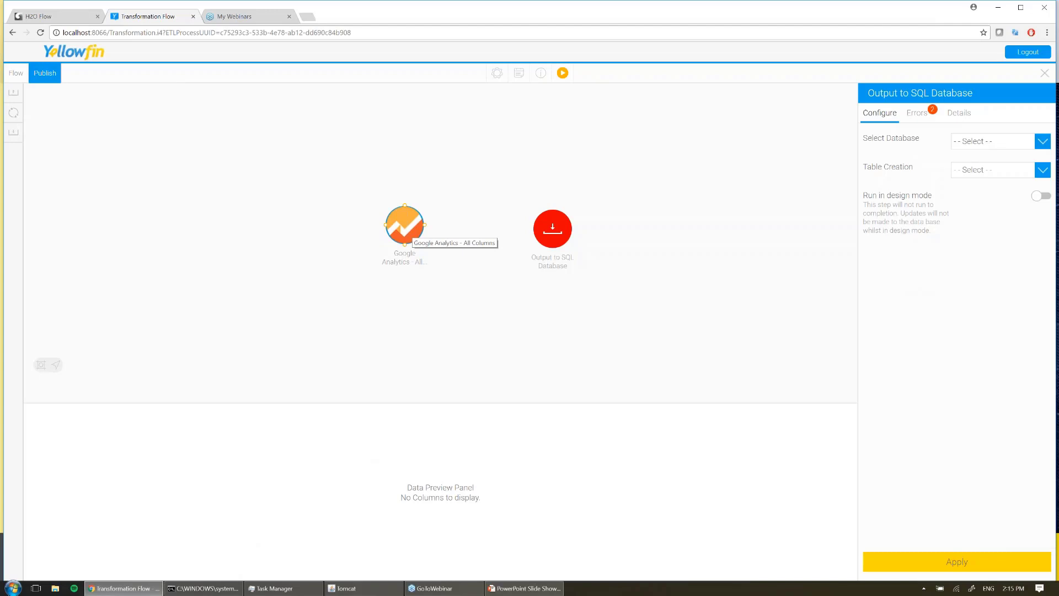
left_click(424, 229)
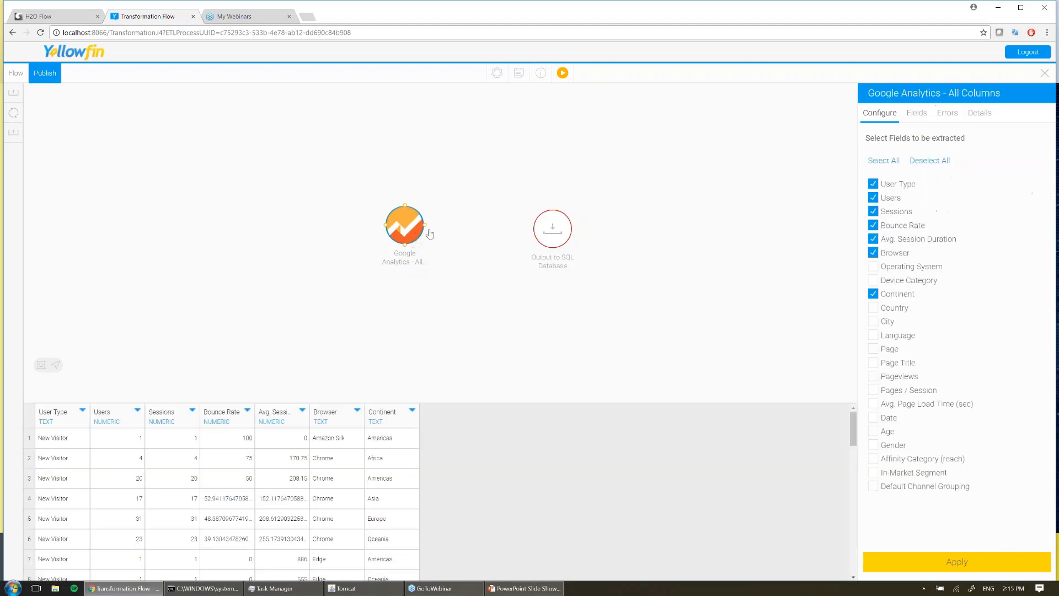
left_click_drag(424, 228, 552, 229)
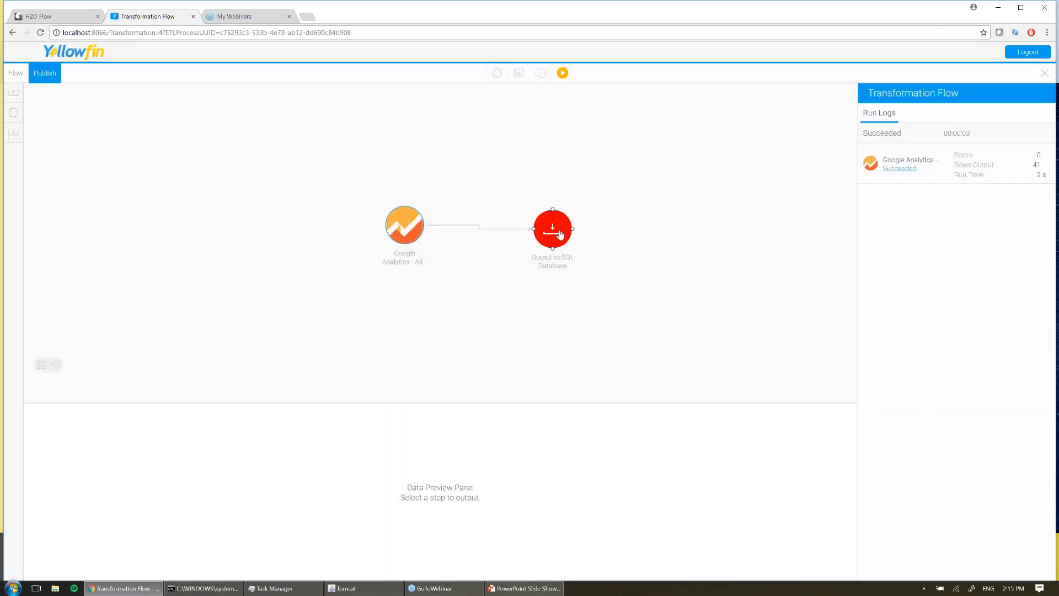
- Configure the output step to write to the Data Warehouse database with table creation Create If Does Not Exist
left_click(560, 234)
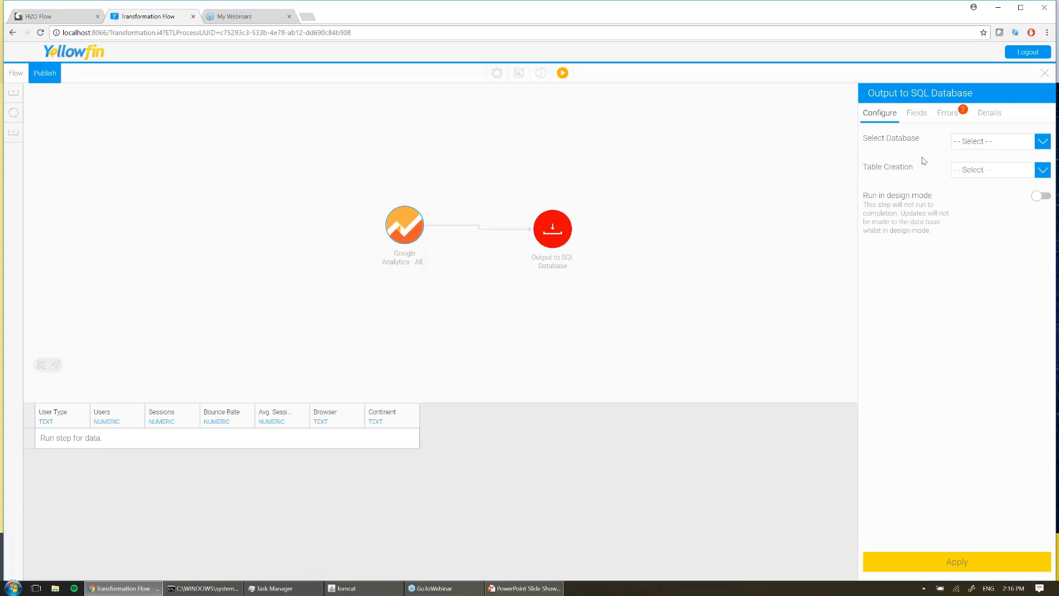
left_click(960, 142)
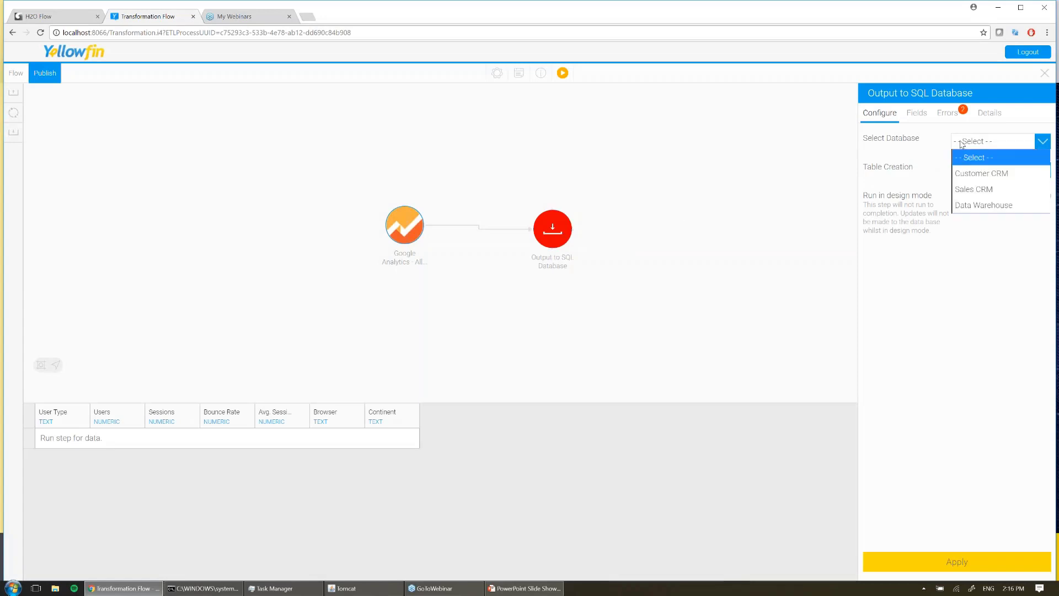
left_click(992, 205)
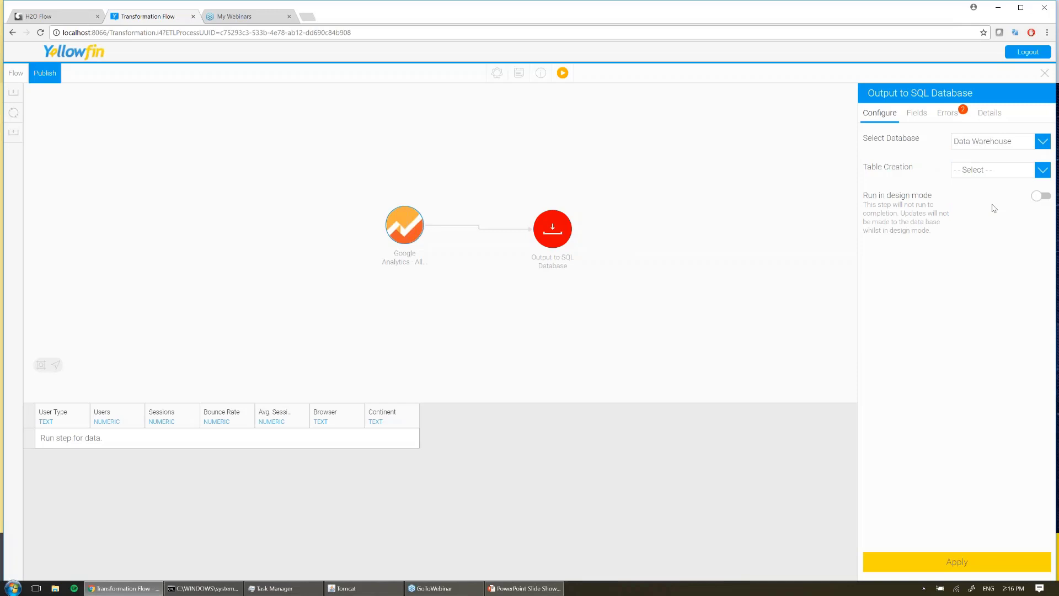
left_click(974, 170)
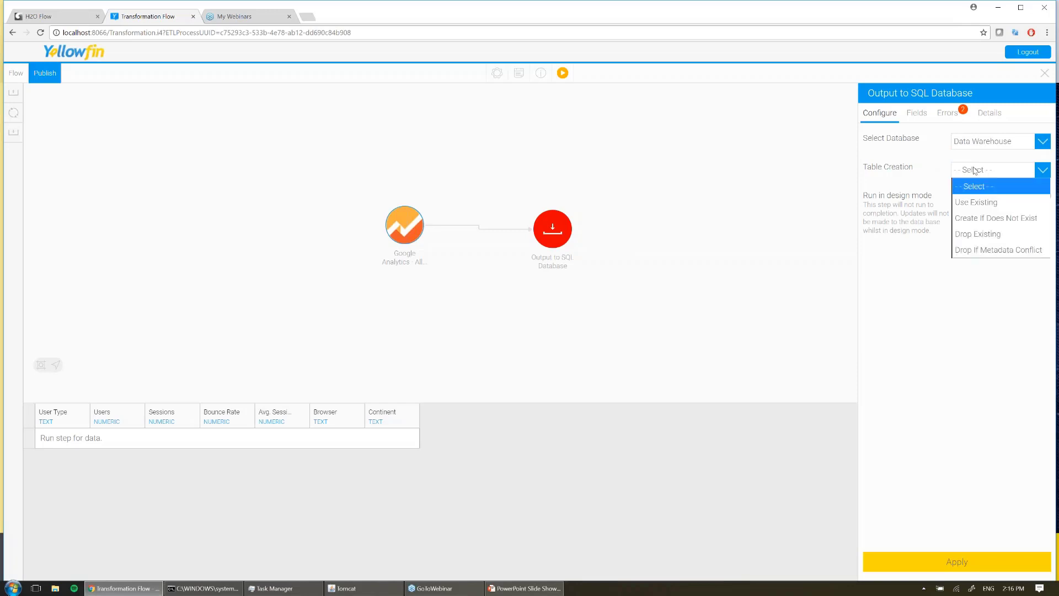
left_click(1015, 220)
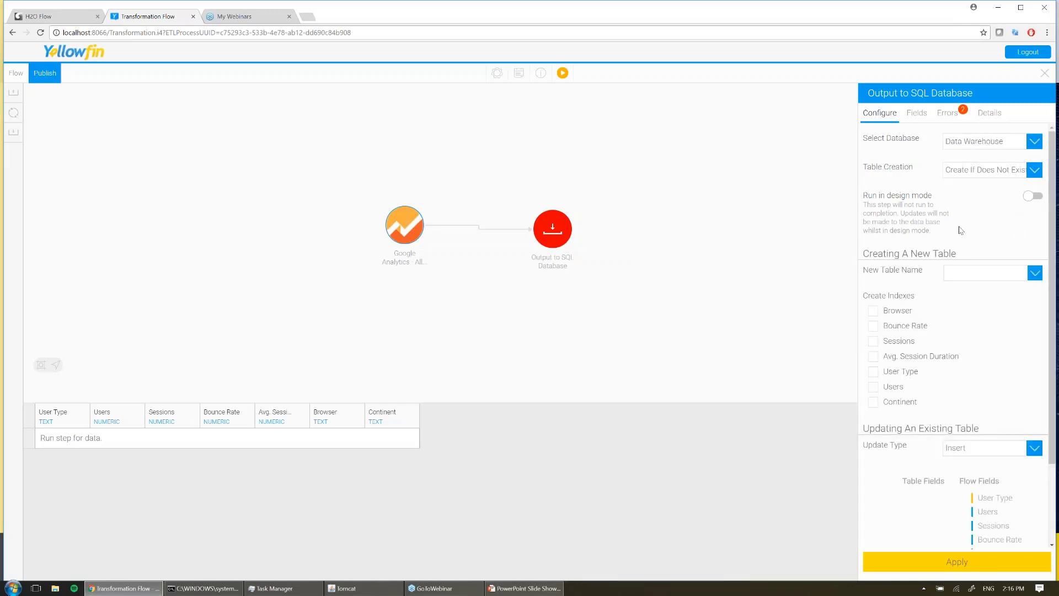
- Enable Run in design mode for the output step, name the new table GAData, and apply the configuration
left_click(1026, 196)
left_click(1030, 197)
left_click(977, 272)
type("GA")
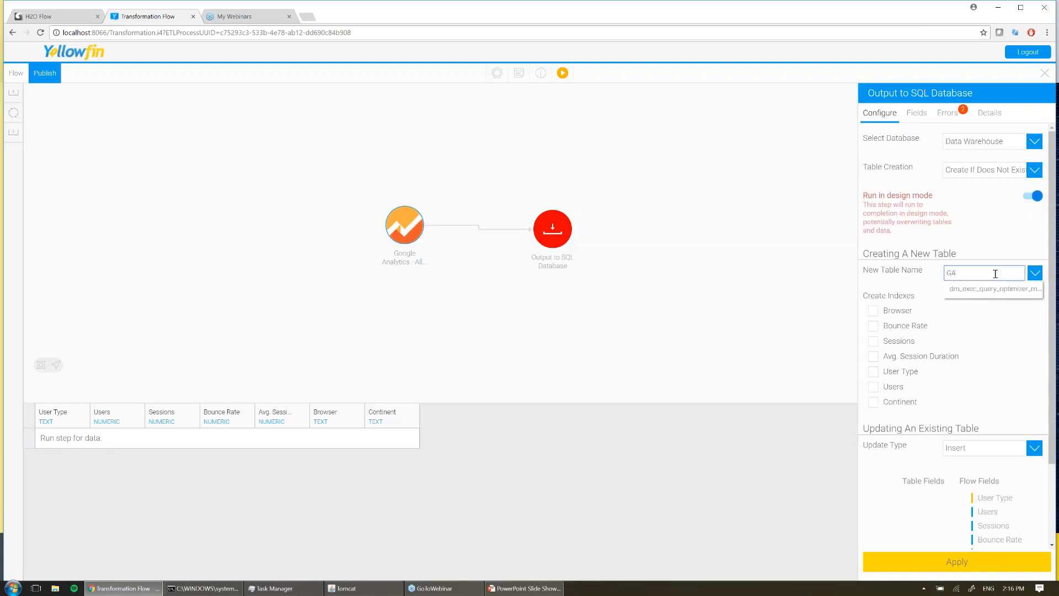
type("Data")
left_click(919, 293)
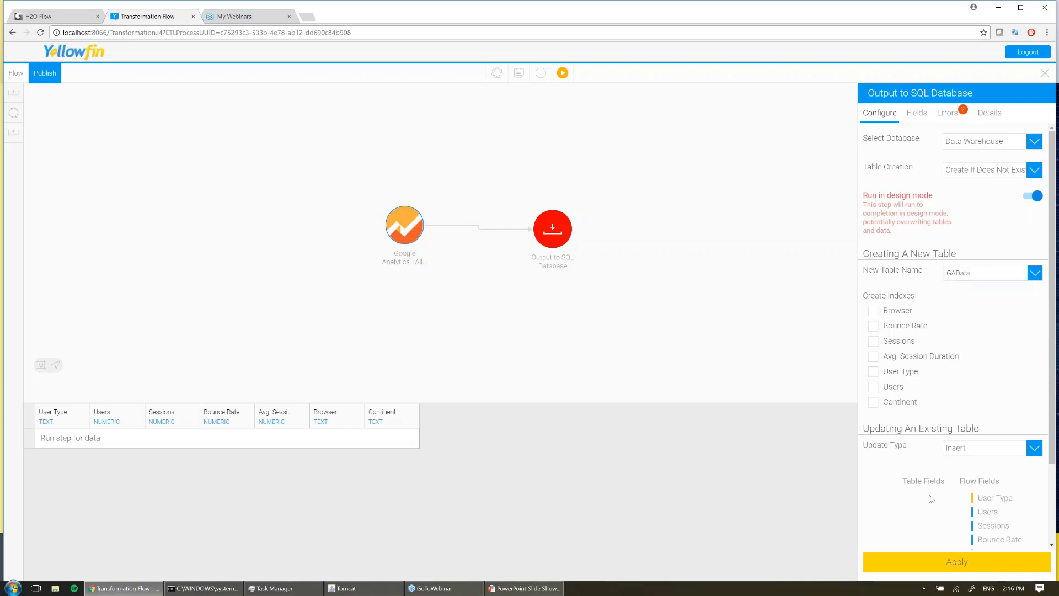
left_click(964, 566)
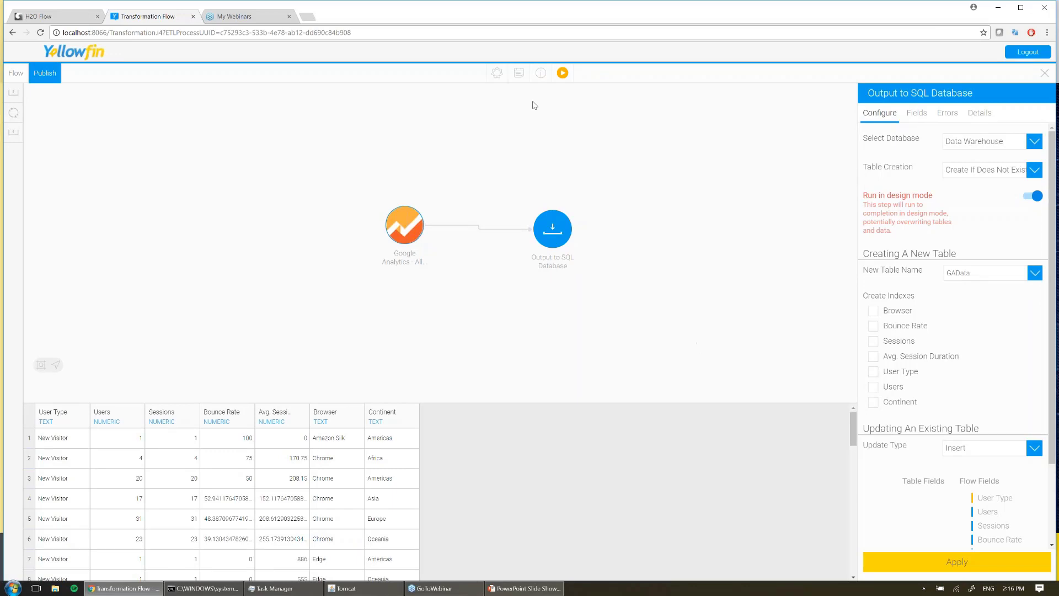
- Enable scheduling for the flow with a daily run at 1 am Sydney time and submit the schedule
left_click(518, 73)
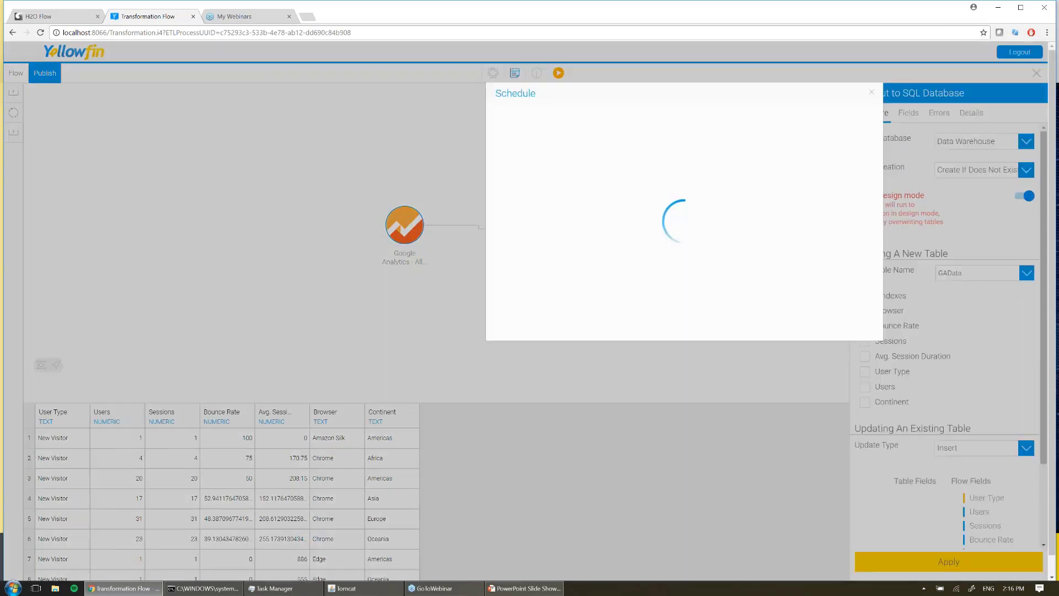
left_click(866, 113)
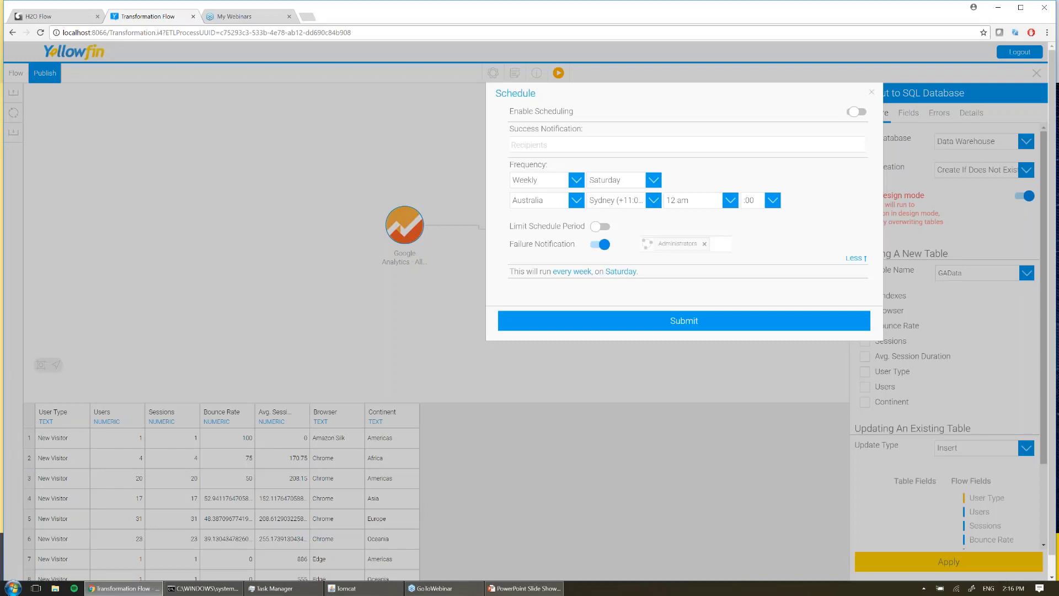
left_click(568, 180)
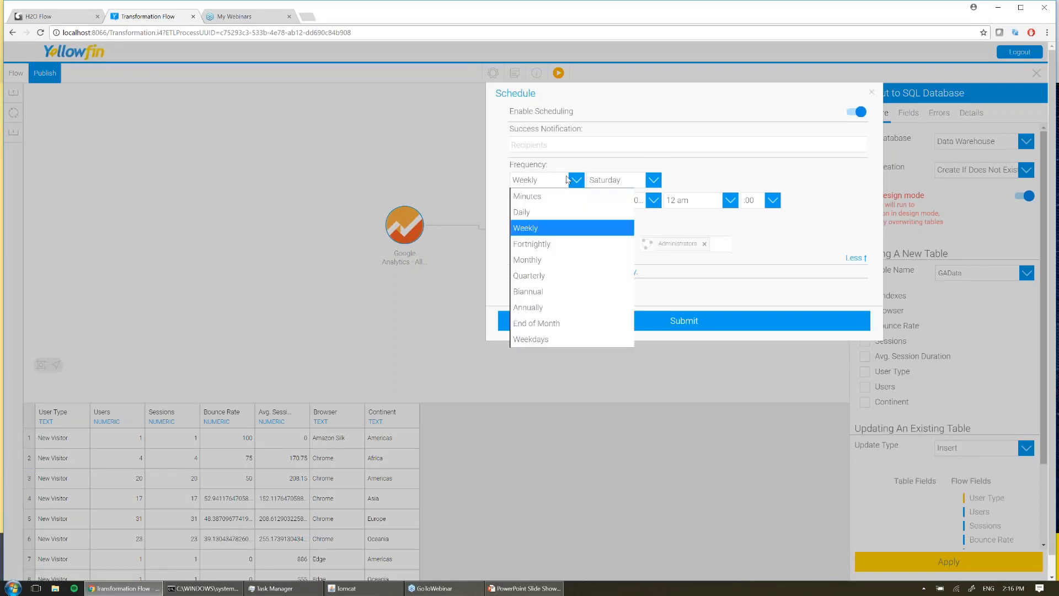
left_click(554, 213)
left_click(703, 201)
left_click(691, 232)
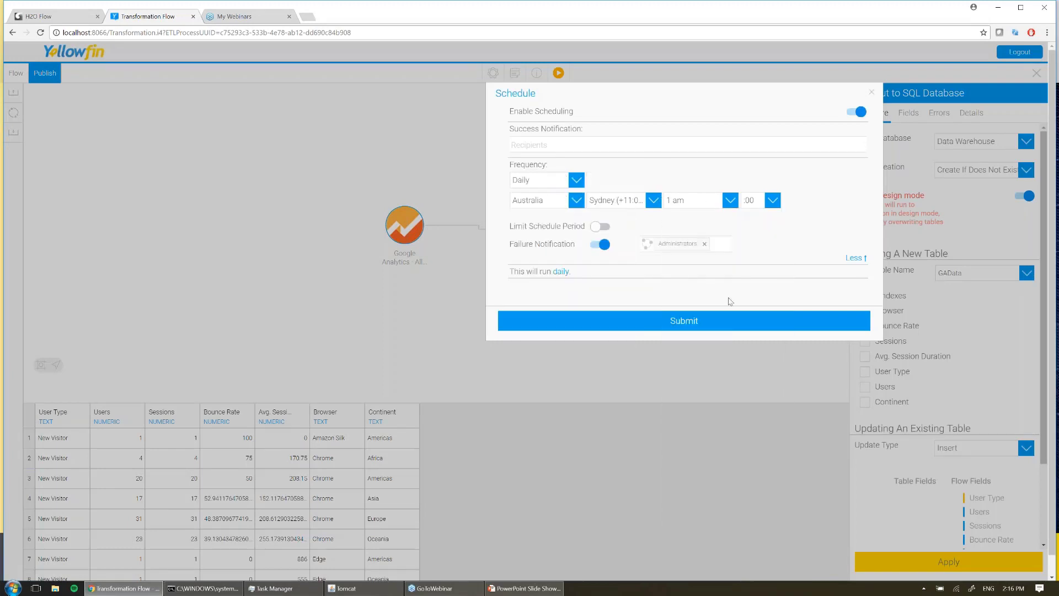
left_click(718, 314)
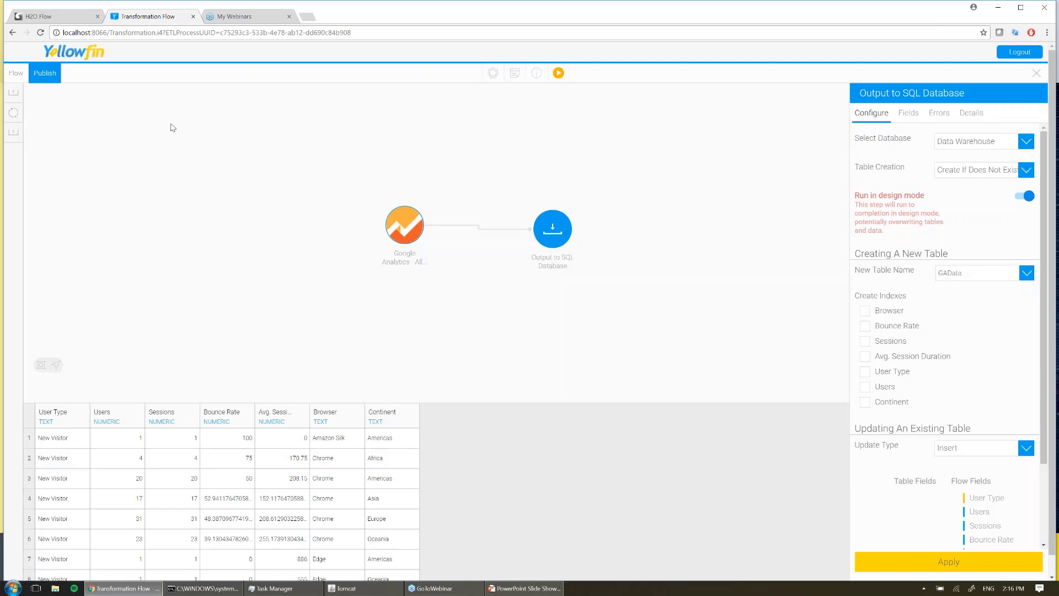
- Publish the flow as "1. GA Data" in the My Things folder's Other Things subfolder, with public access
left_click(45, 73)
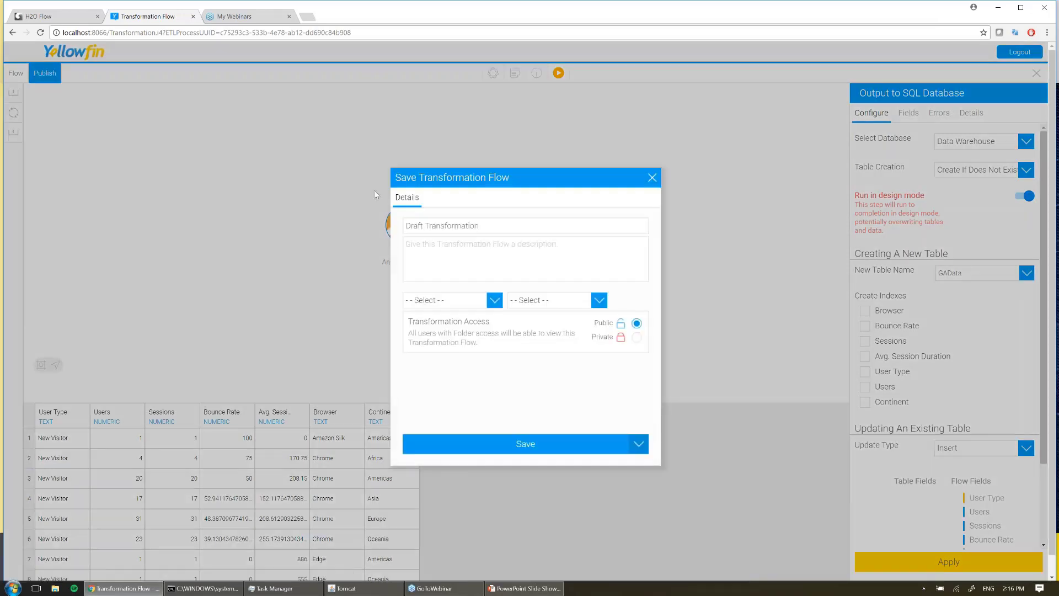
left_click(480, 304)
left_click(448, 364)
left_click(552, 300)
left_click(553, 331)
triple_click(508, 228)
type("1. GA")
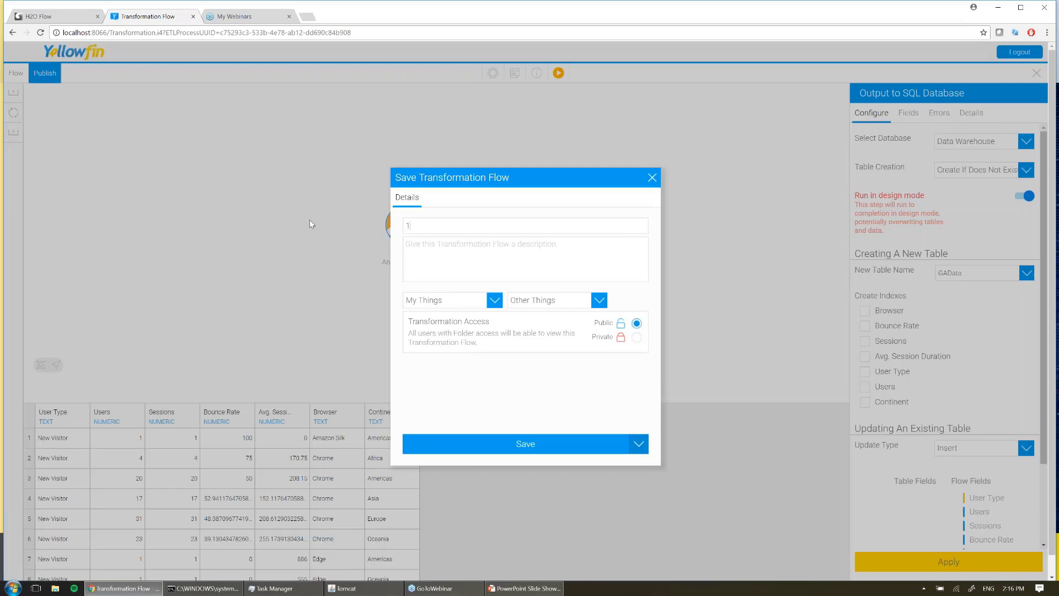
type(" Data")
left_click(580, 448)
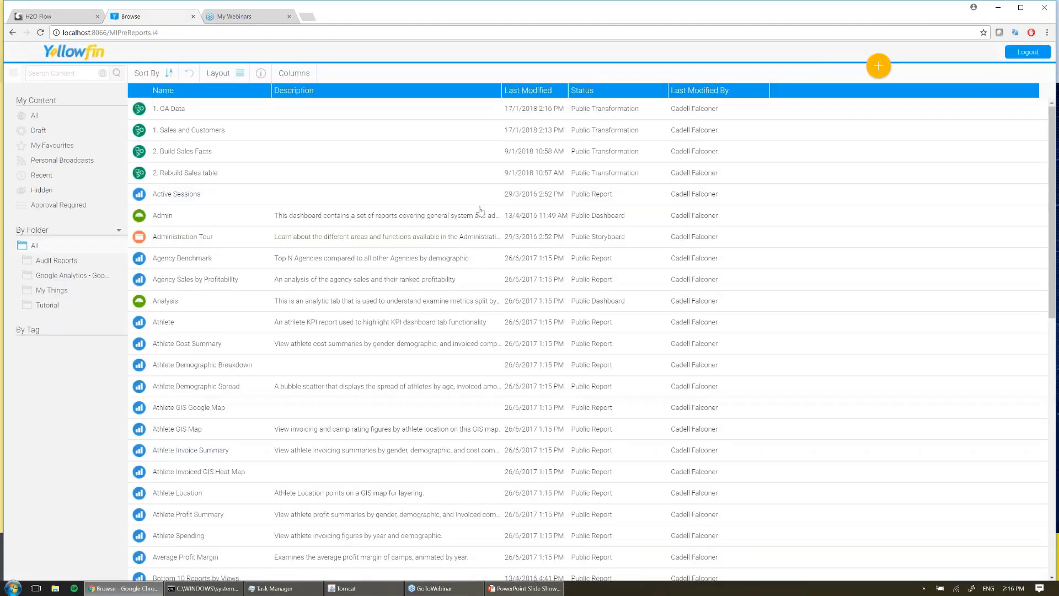
right_click(450, 110)
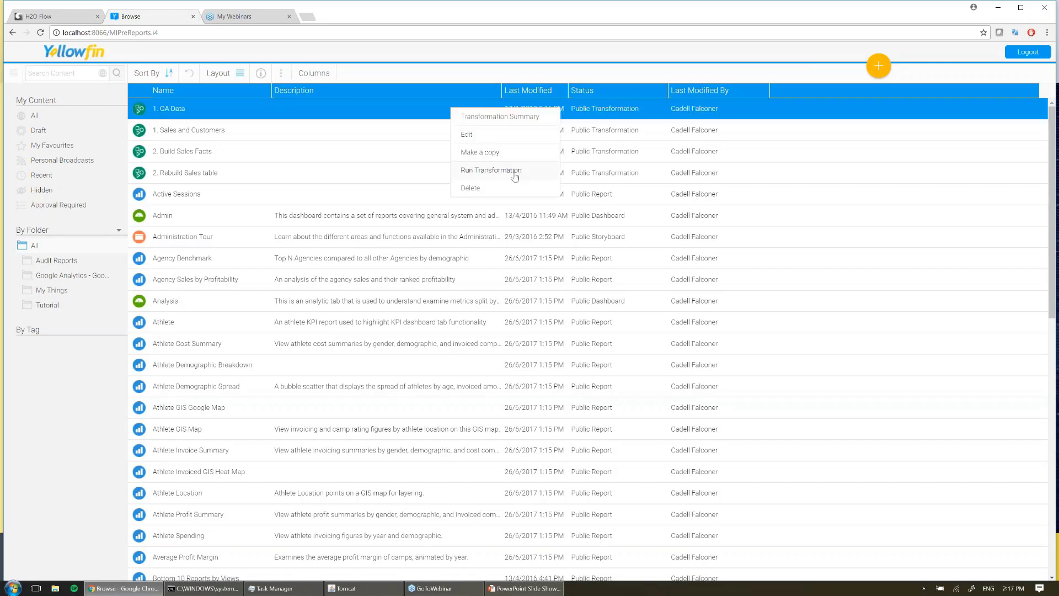
left_click(536, 74)
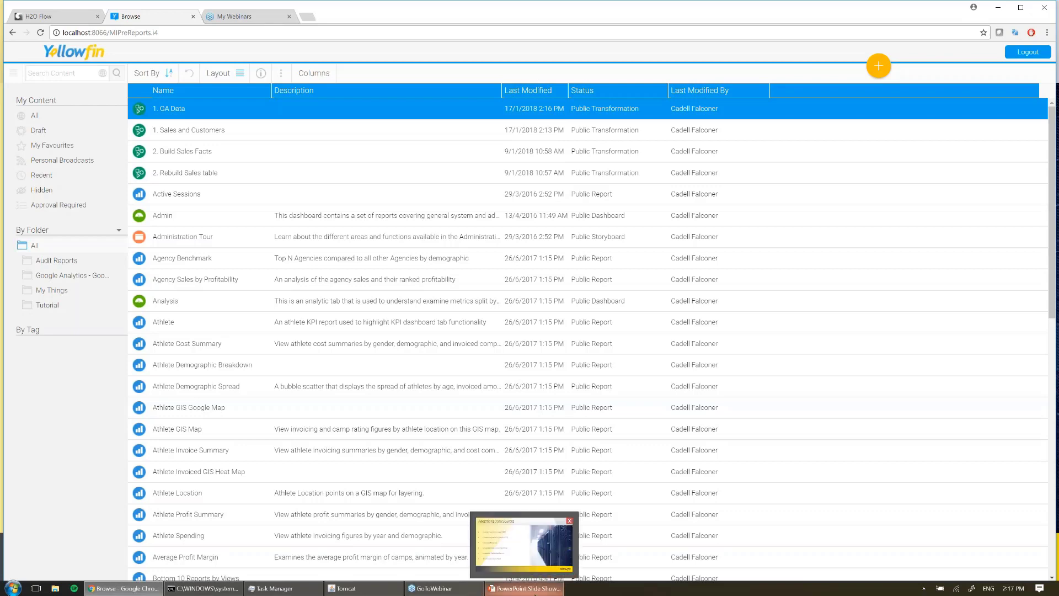
left_click(535, 589)
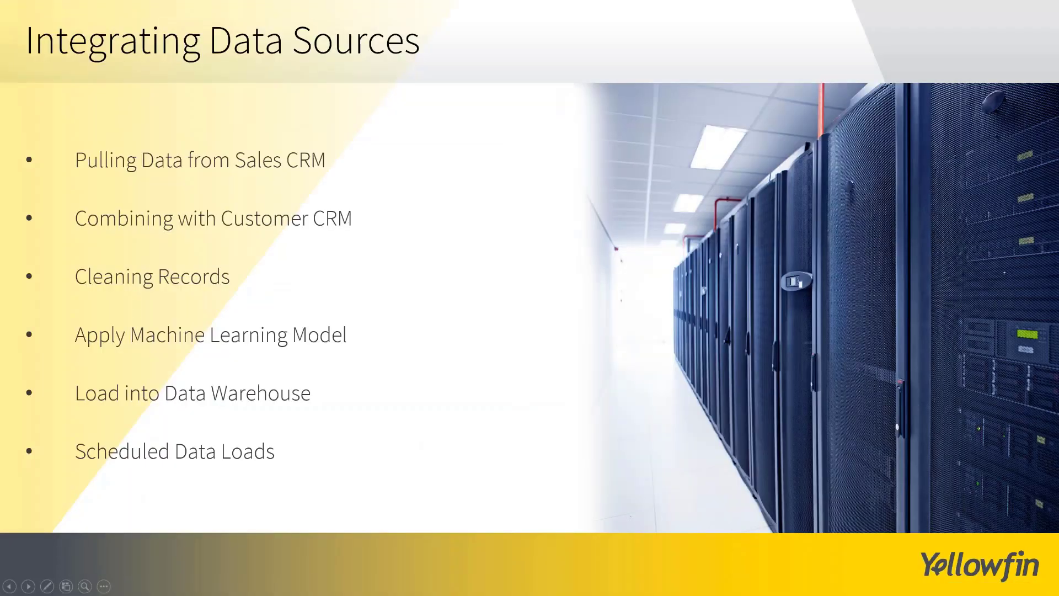
key("Right")
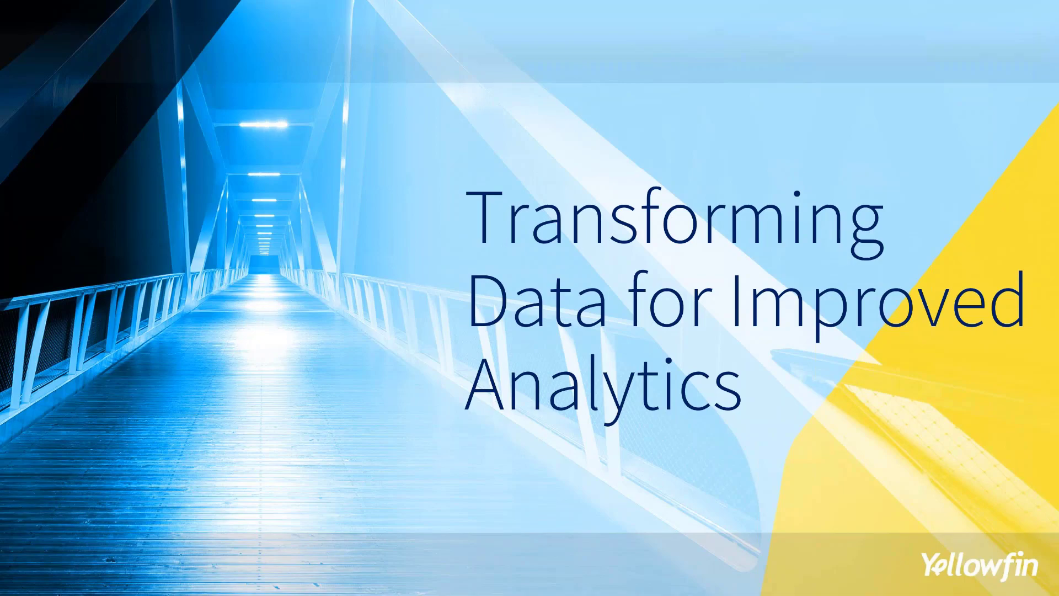
key("Right")
key("Right")
key("Left")
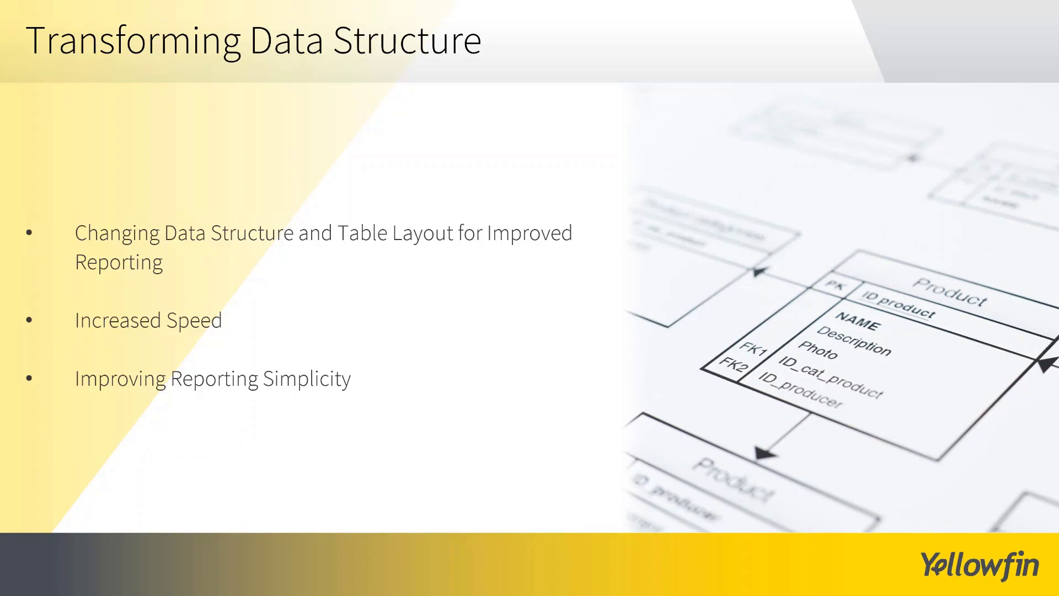
key("alt+Tab")
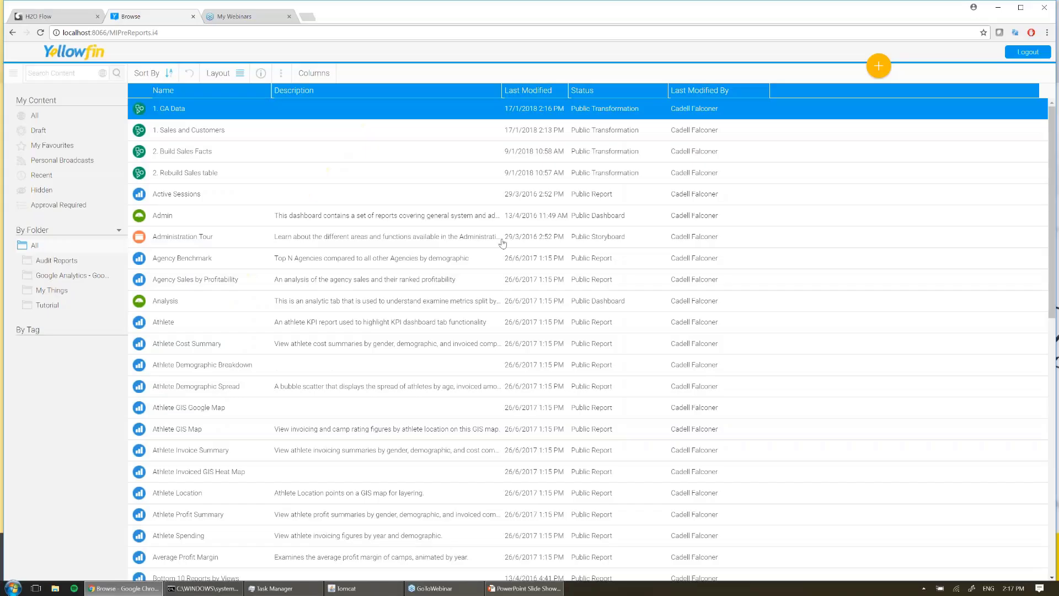
- Open the "2. Build Sales Facts" transformation flow in the flow editor from the content list
left_click(318, 154)
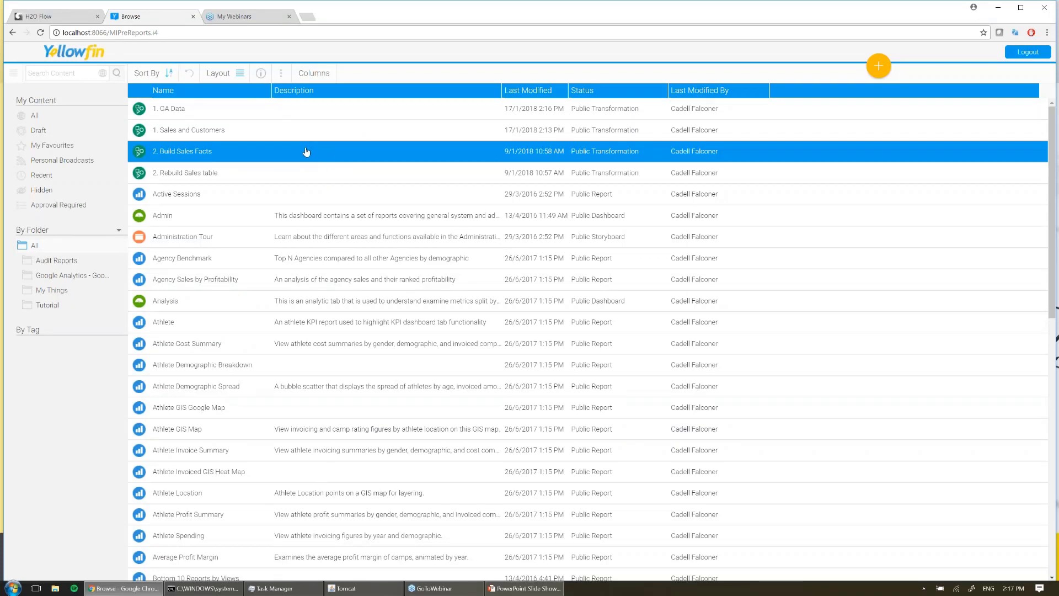
left_click(249, 157)
left_click(537, 473)
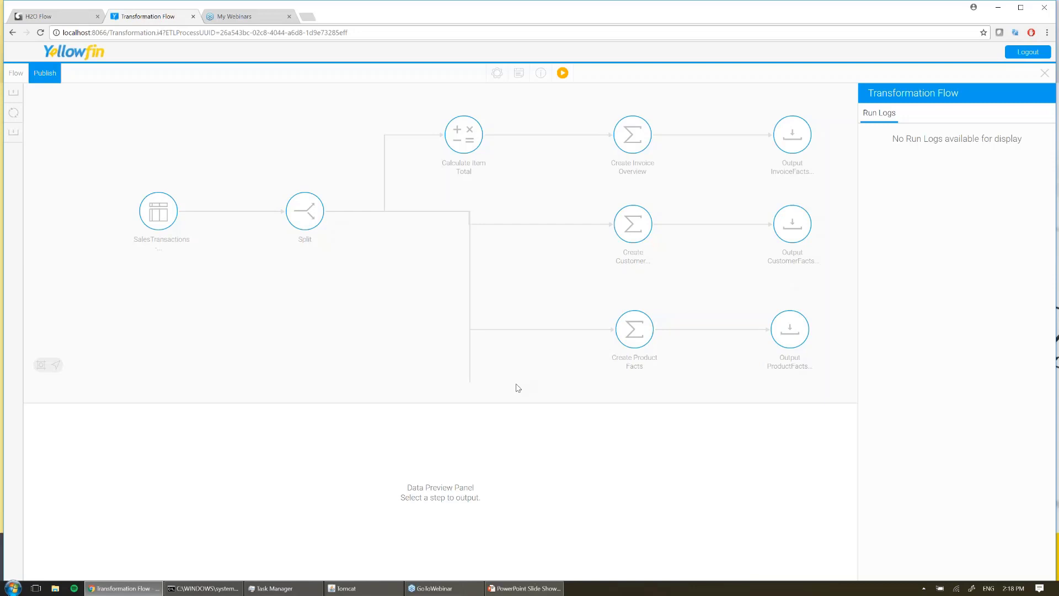
- Examine the configuration of the Create Invoice Overview aggregation and the InvoiceFacts, CustomerFacts, ProductFacts and detailed invoice database output steps
left_click_drag(499, 408, 499, 458)
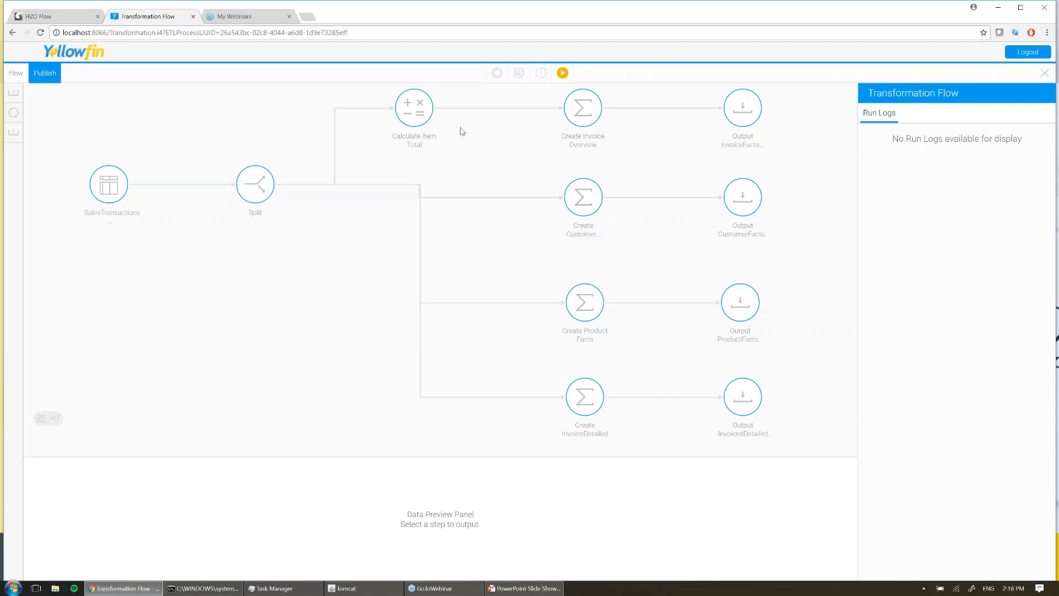
left_click(596, 100)
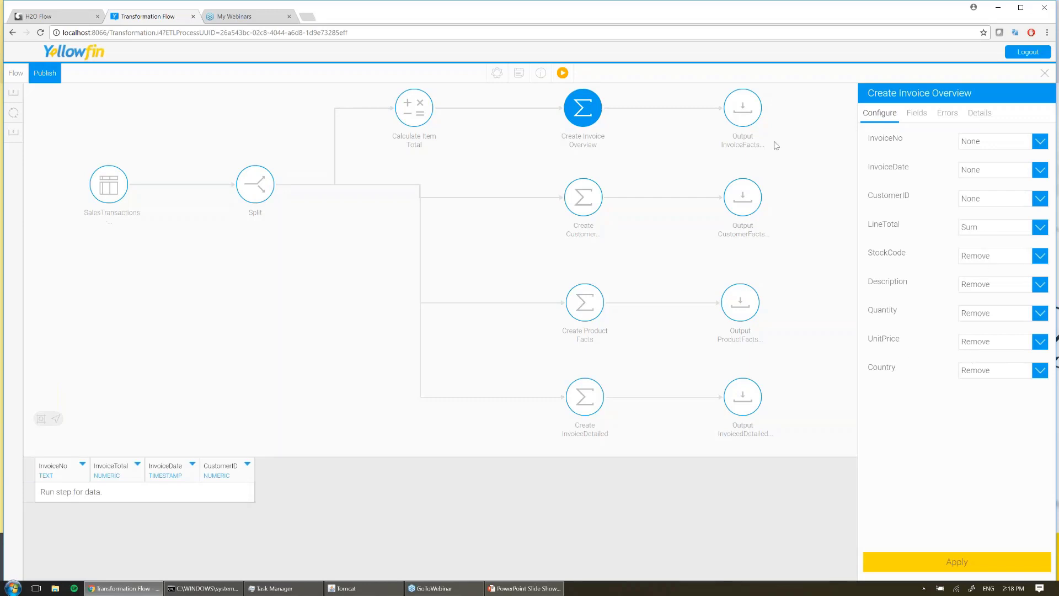
left_click(743, 110)
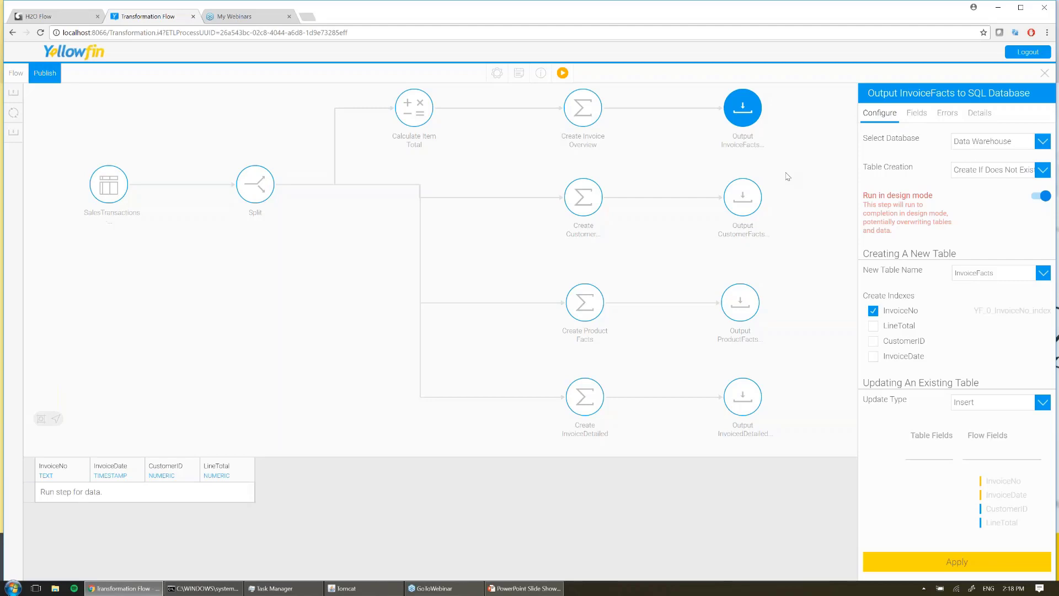
left_click(742, 204)
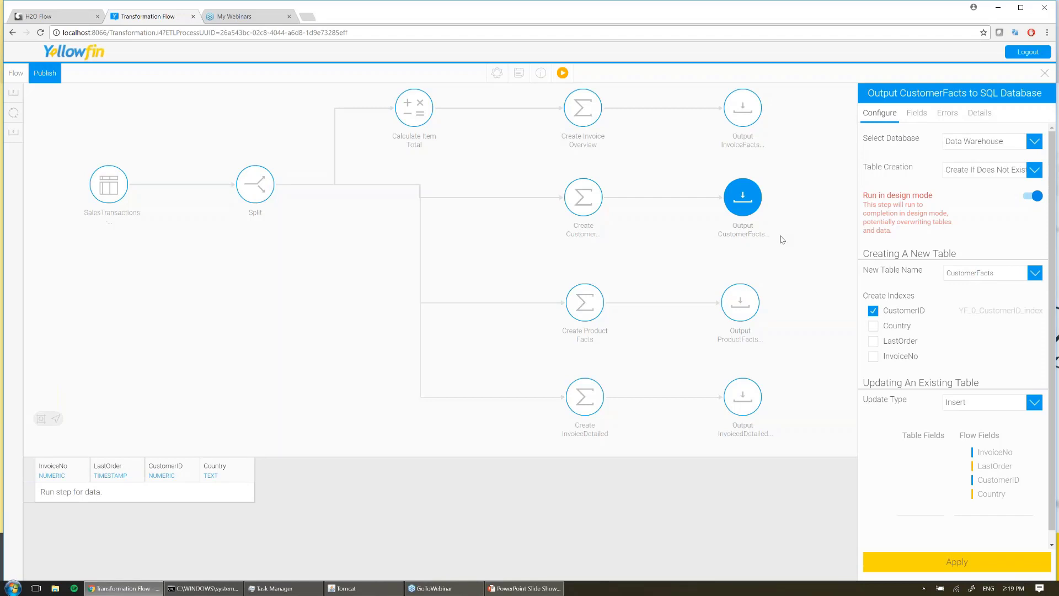
left_click(742, 305)
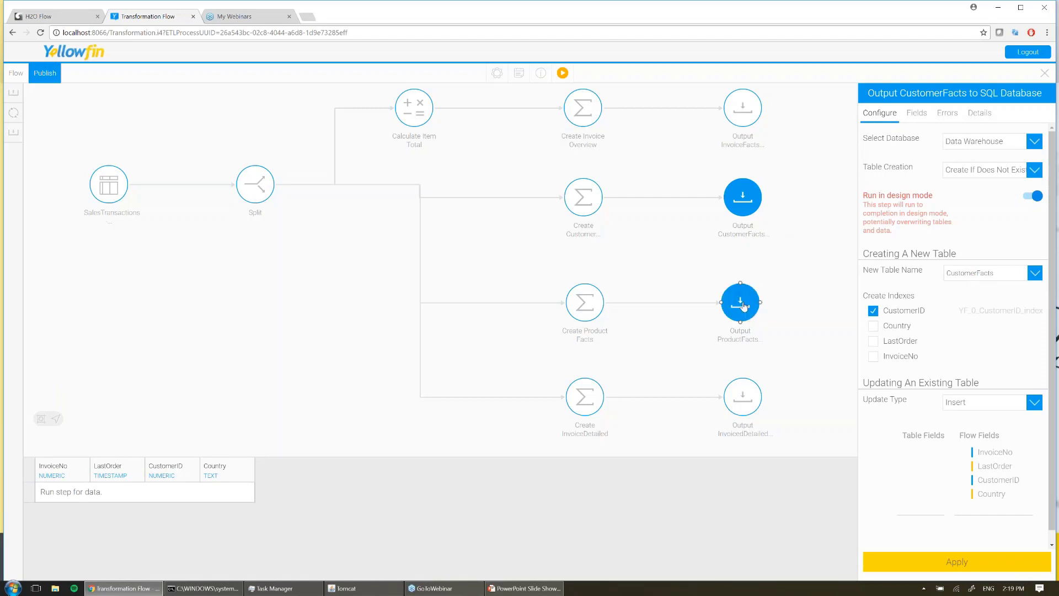
left_click(742, 397)
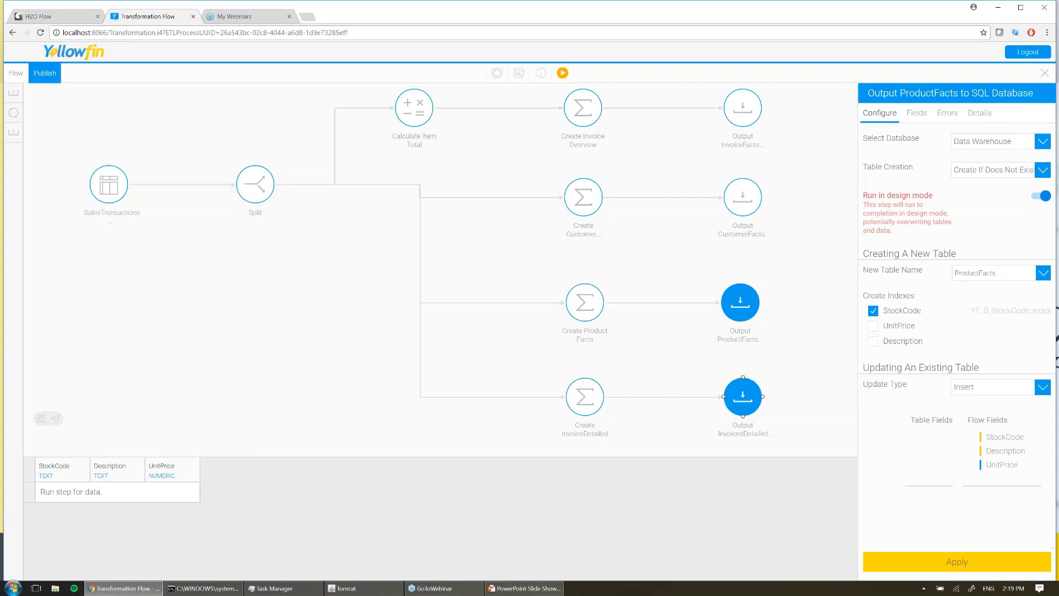